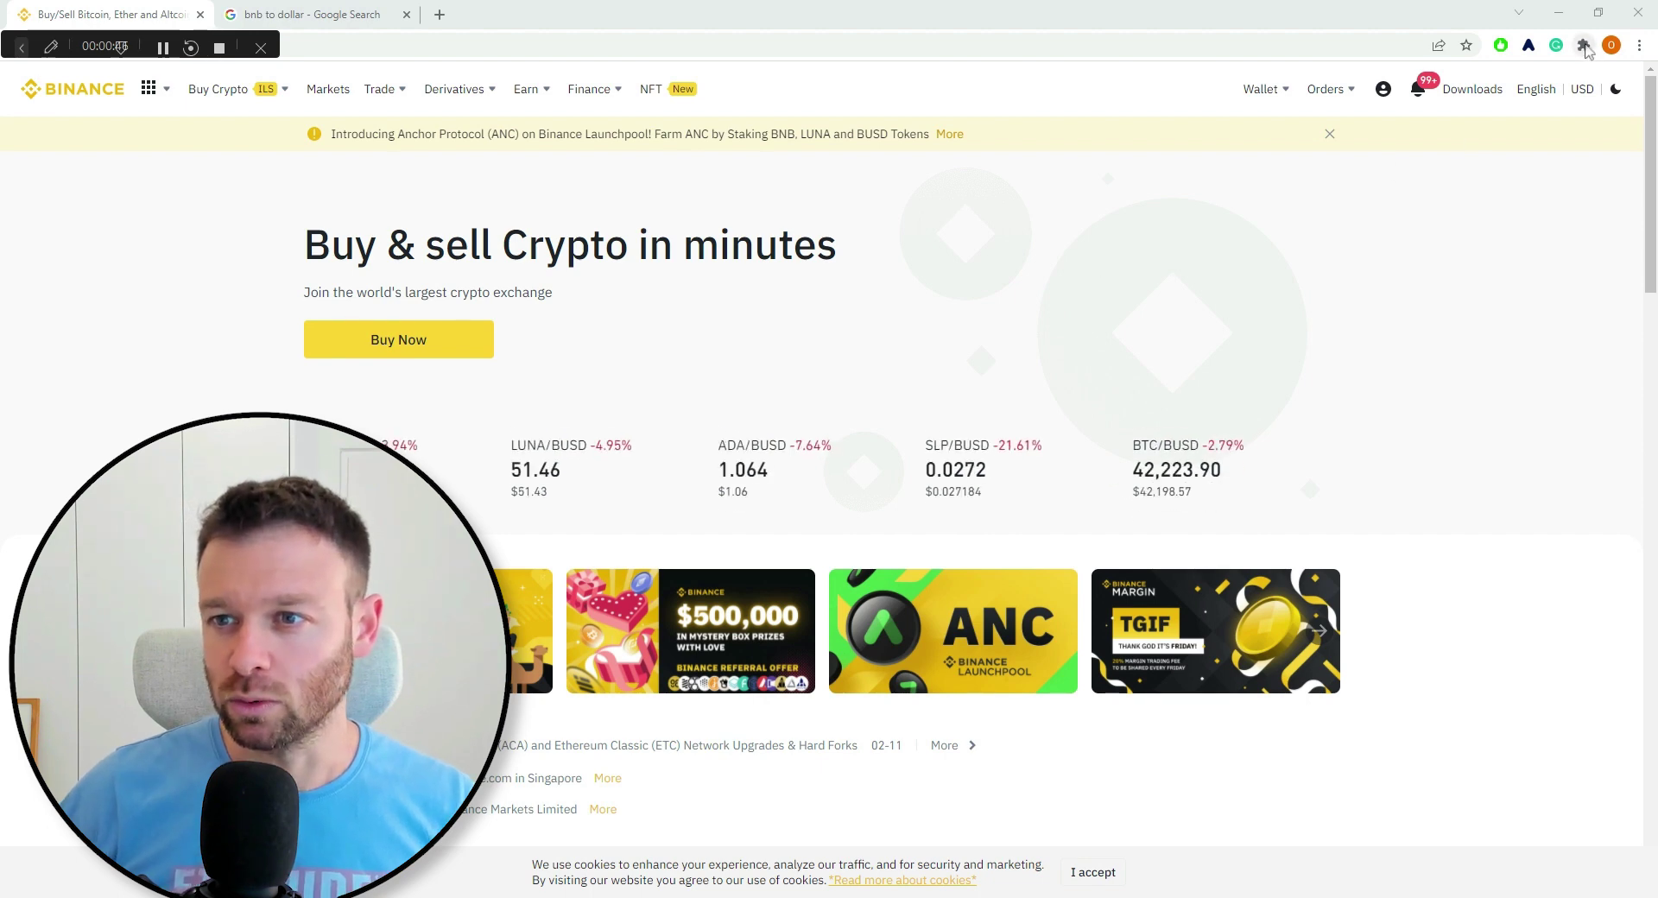
- Copy the Phantom wallet's Solana address from the extension popup
left_click(1584, 46)
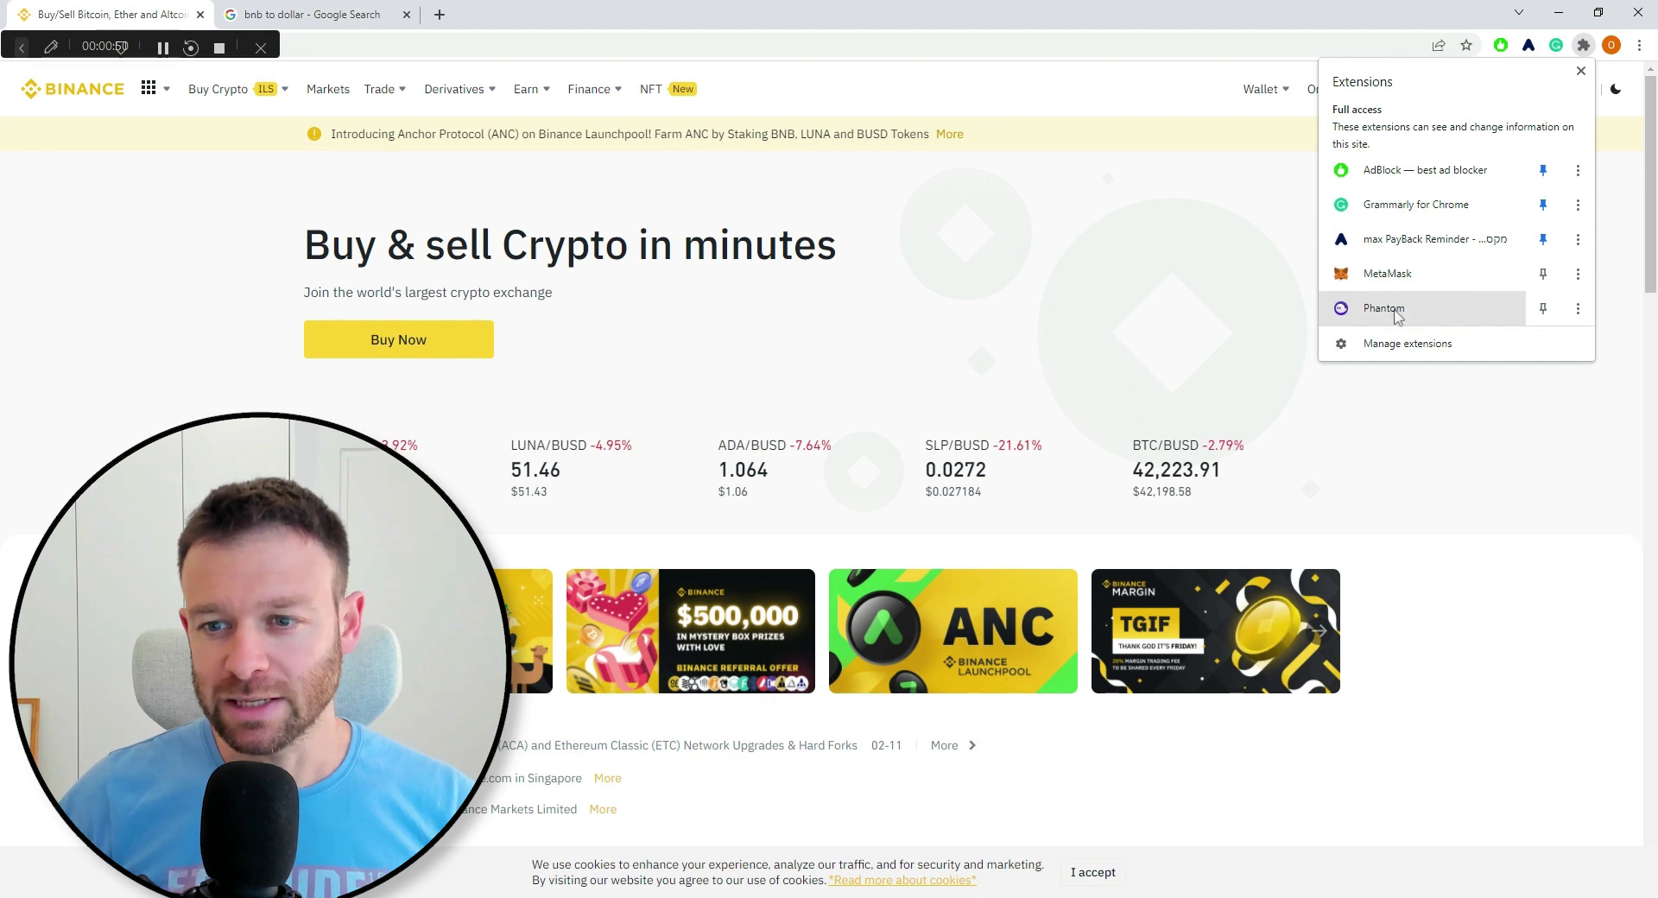
left_click(1393, 311)
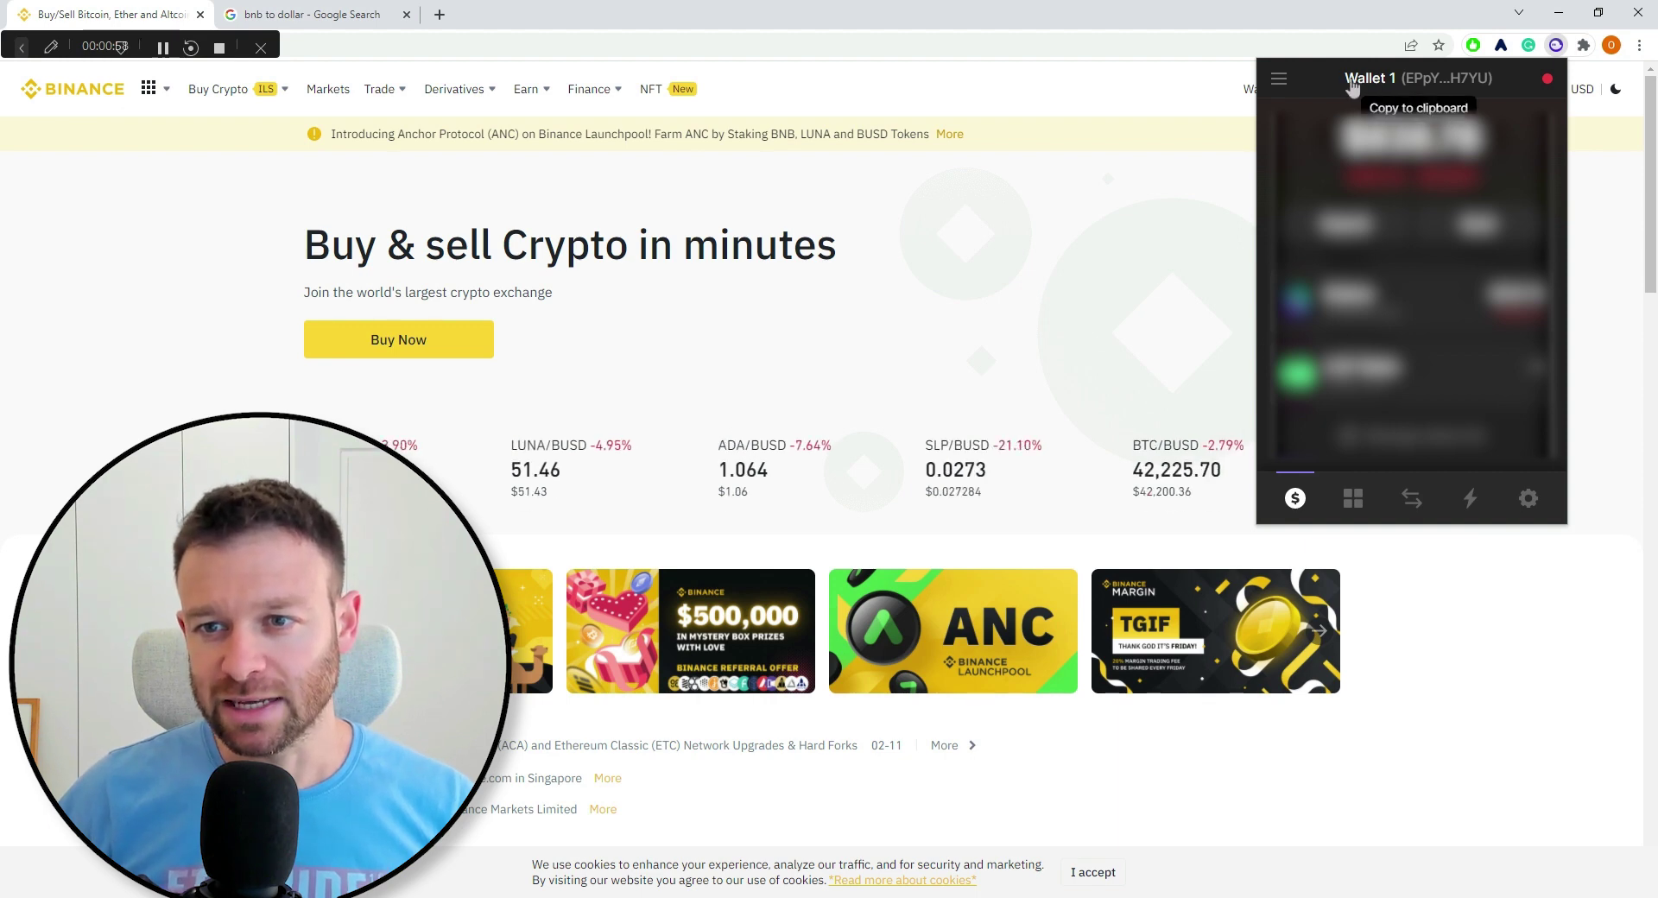
left_click(1436, 84)
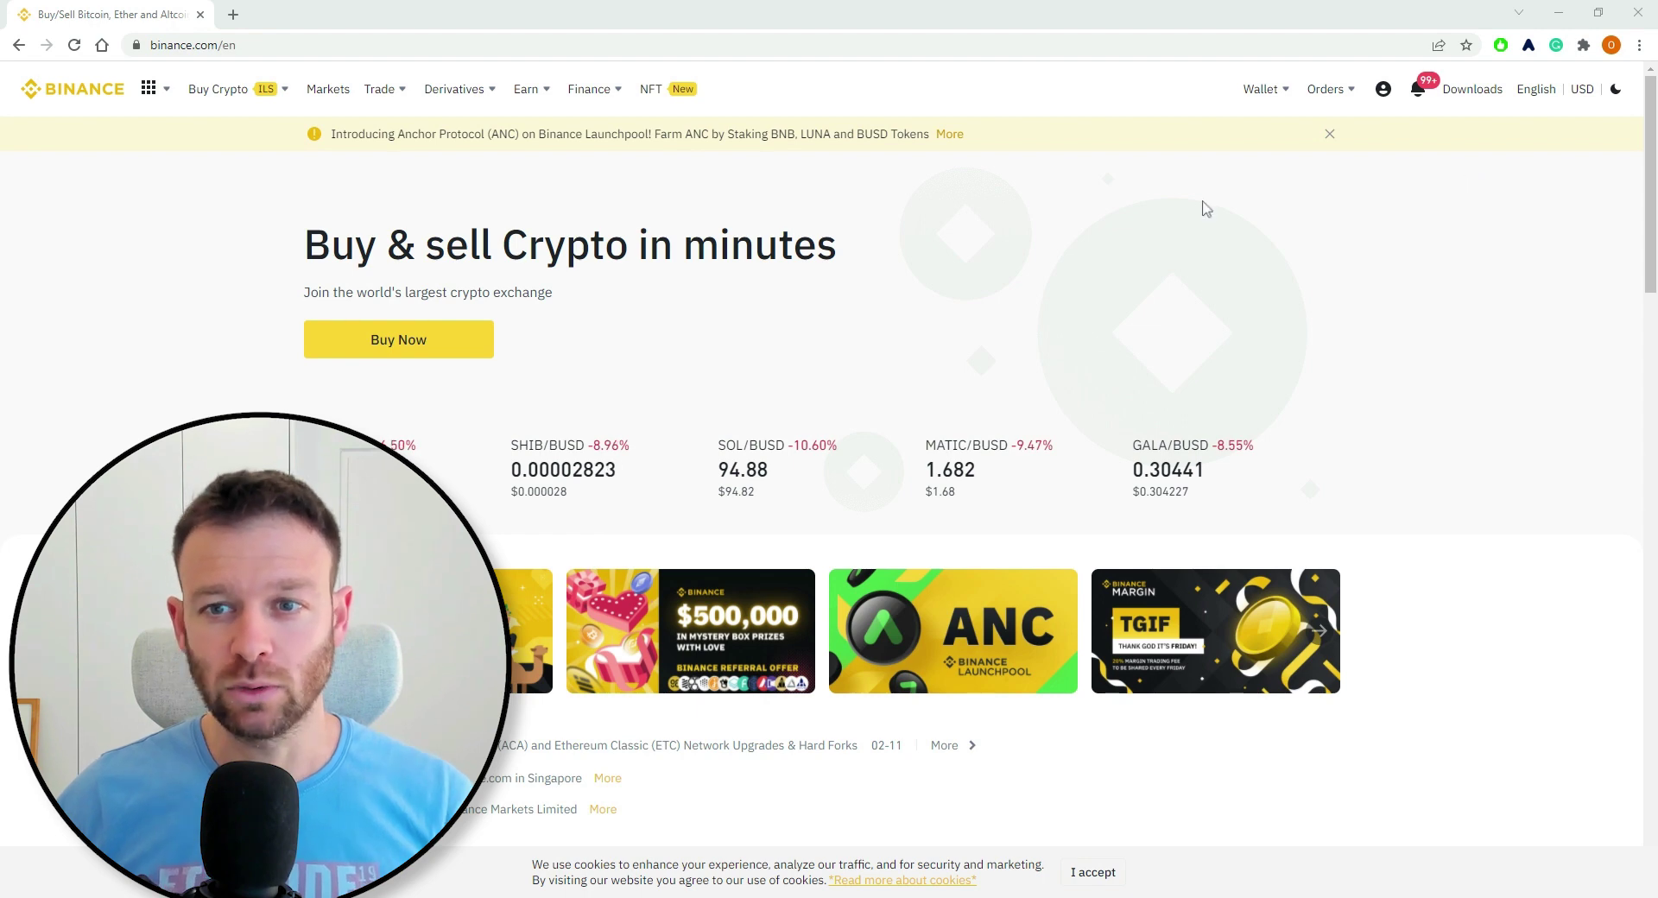
- Start a SOL withdrawal from the Fiat and Spot wallet via Wallet Overview
mouse_move(1269, 97)
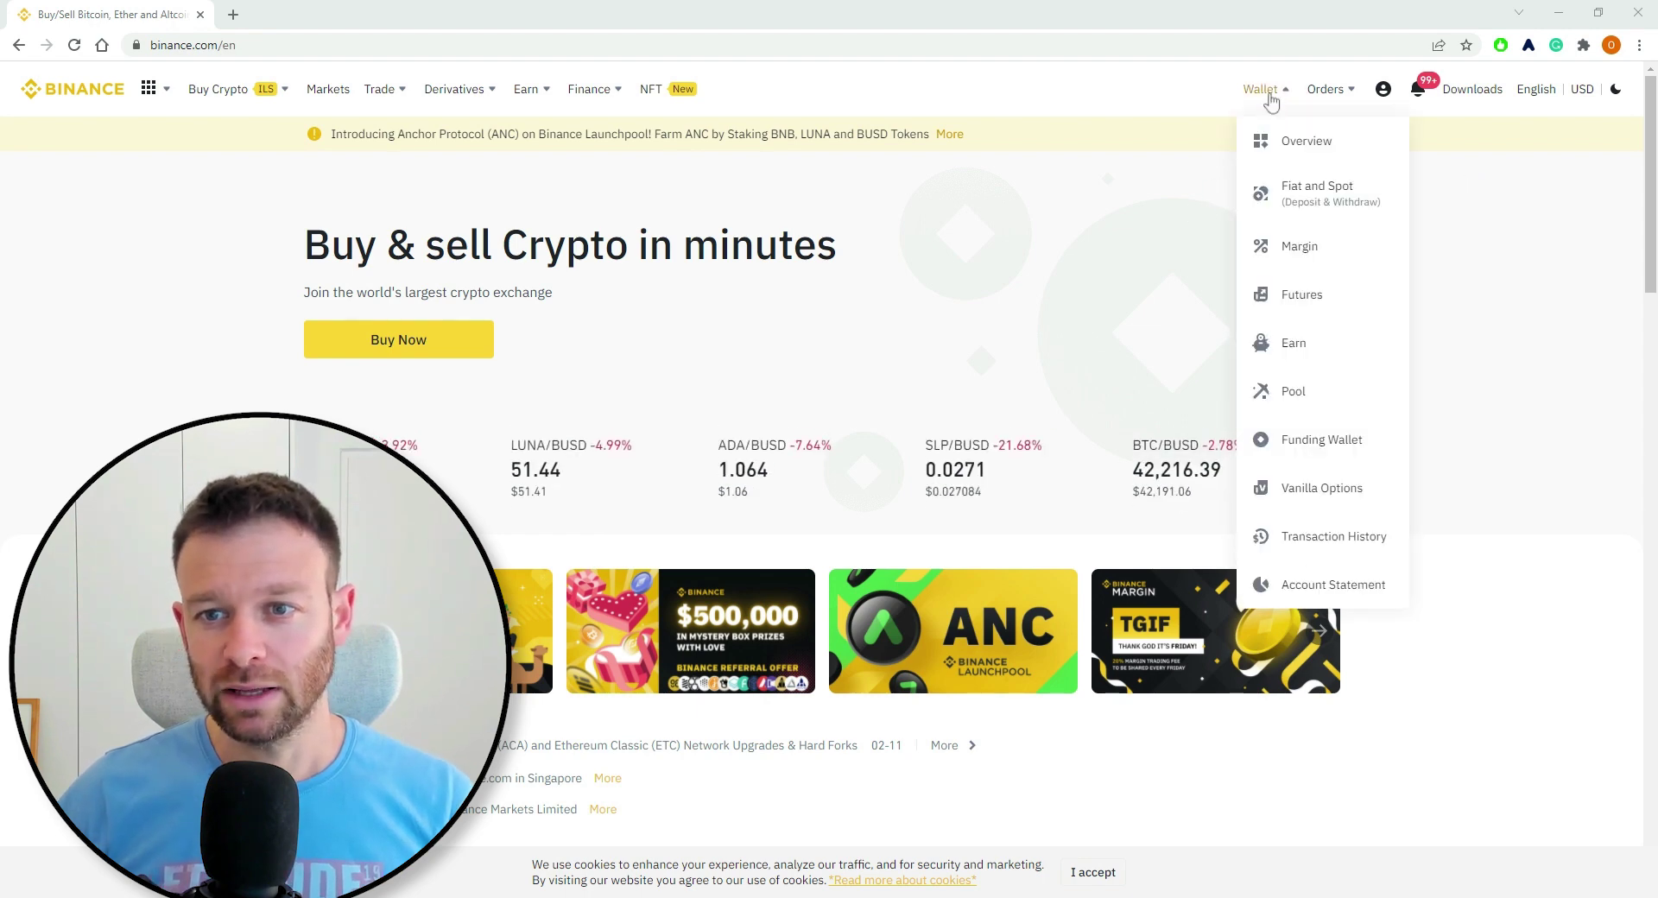
left_click(1299, 145)
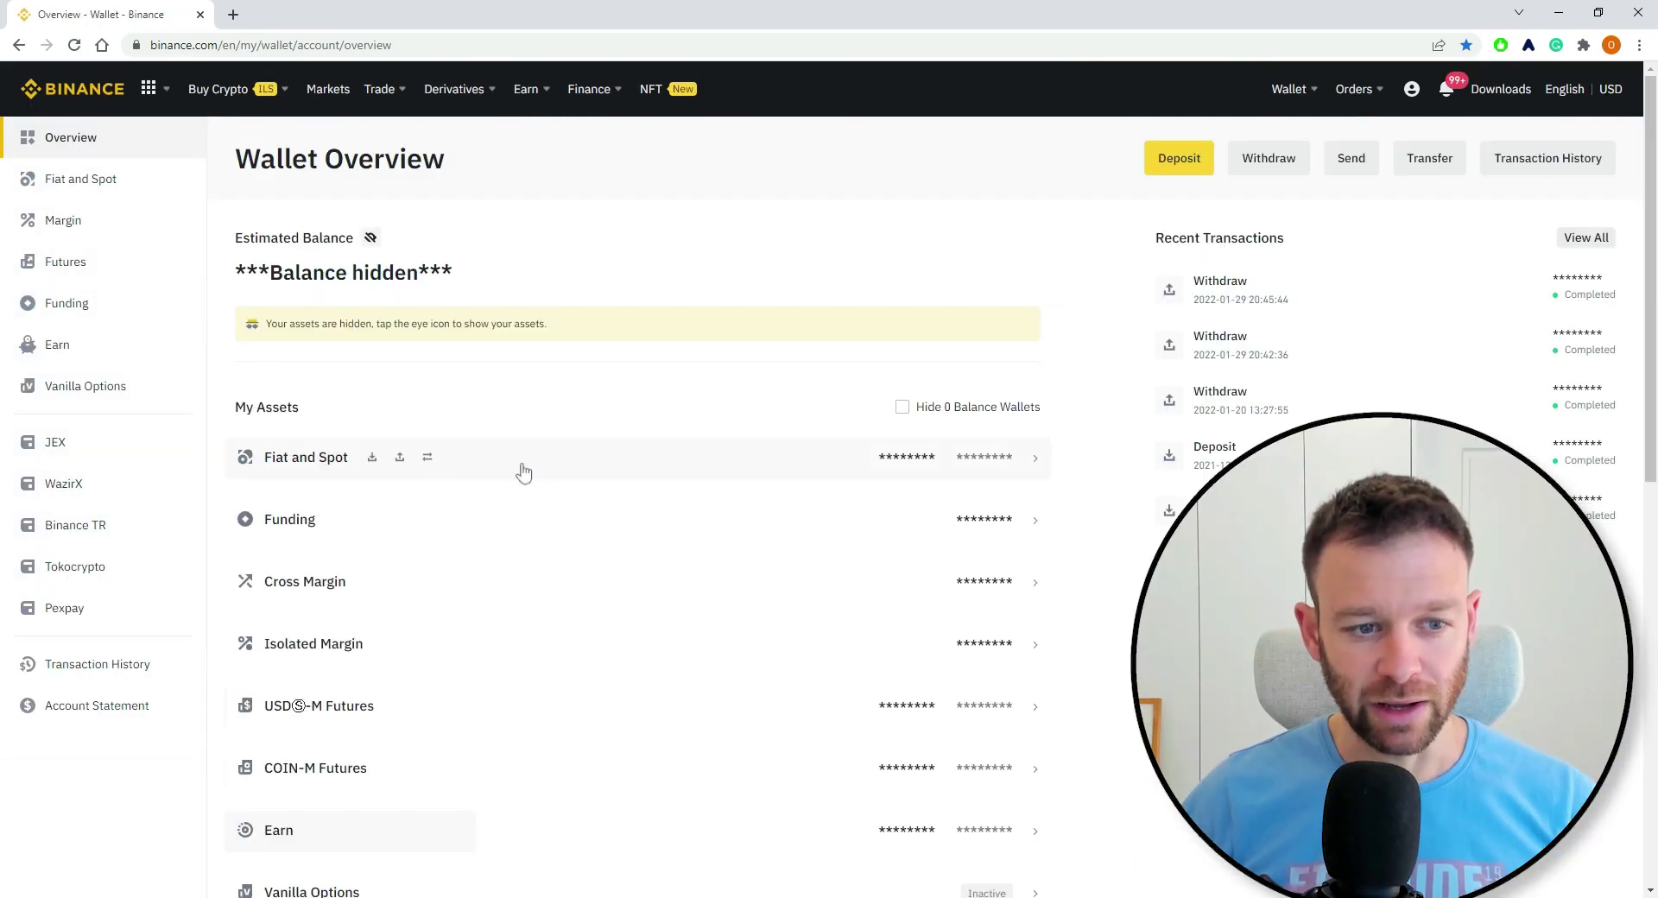
left_click(523, 472)
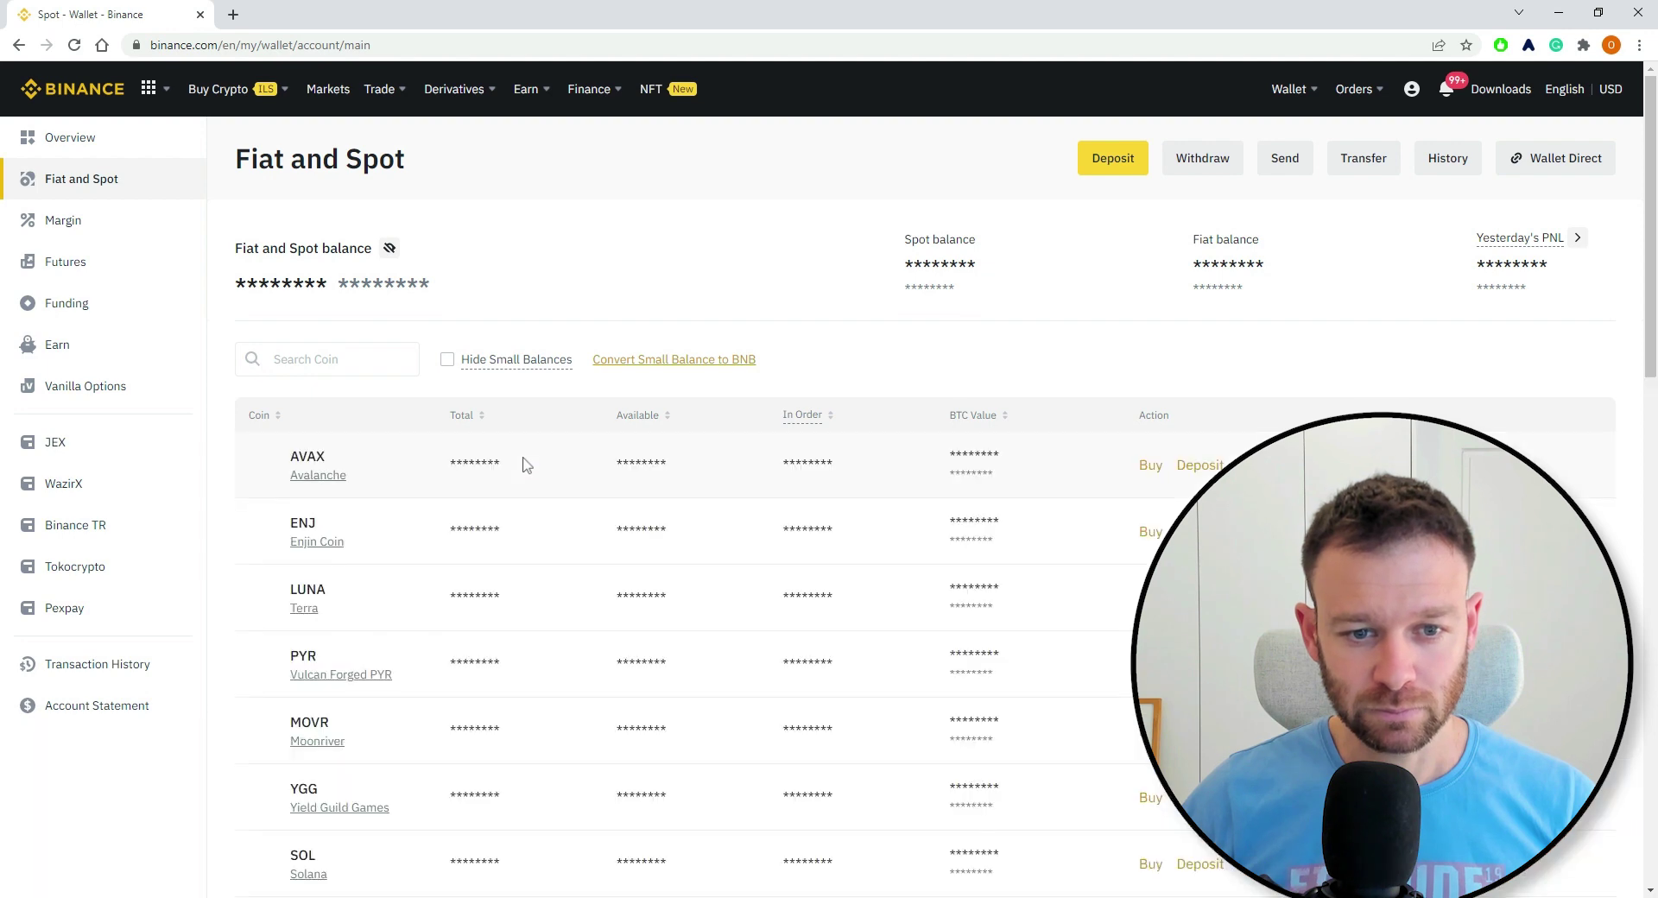
scroll(333, 475, "down", 5)
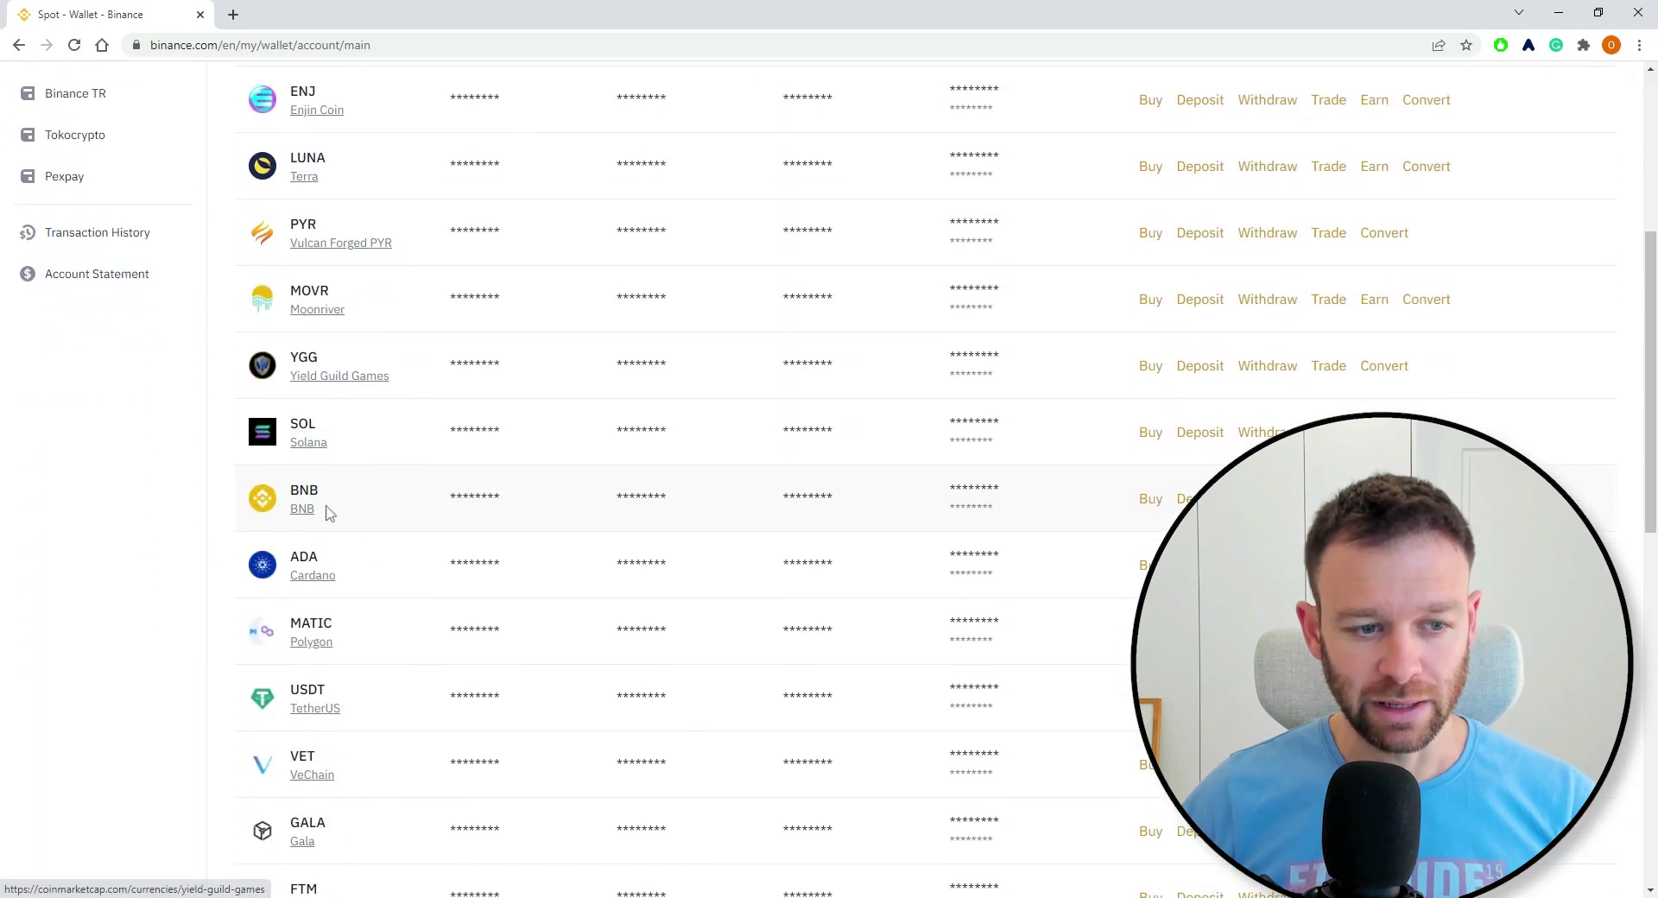
left_click(1269, 438)
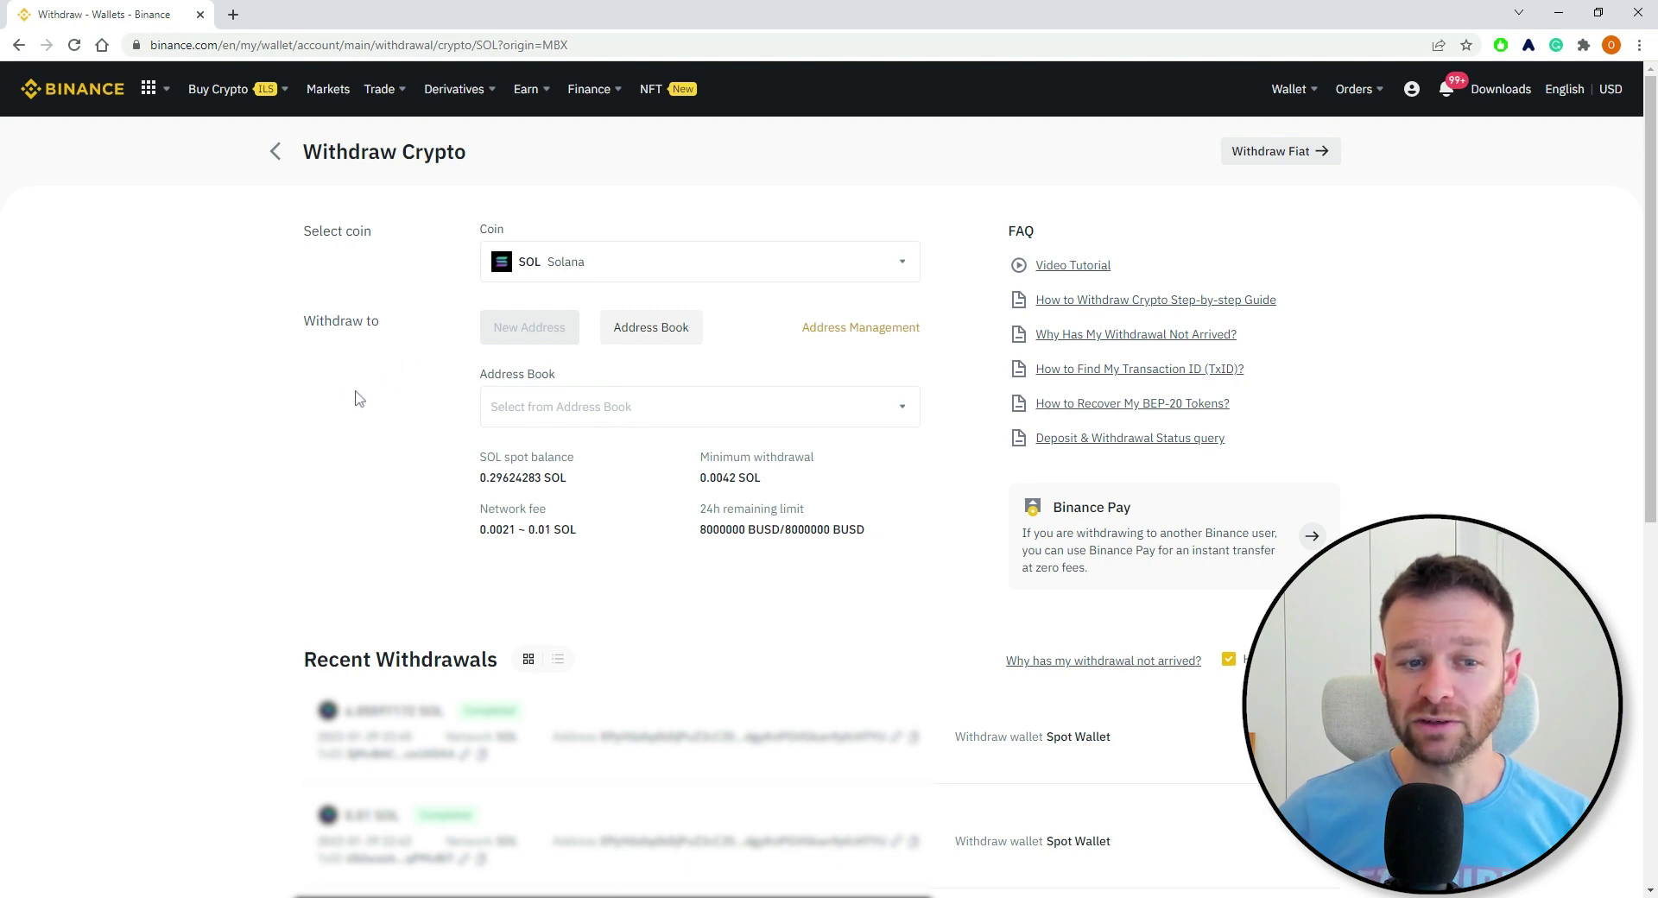
- Pick the 'solana wallet' address-book entry and acknowledge the SOL network congestion warning
left_click(538, 412)
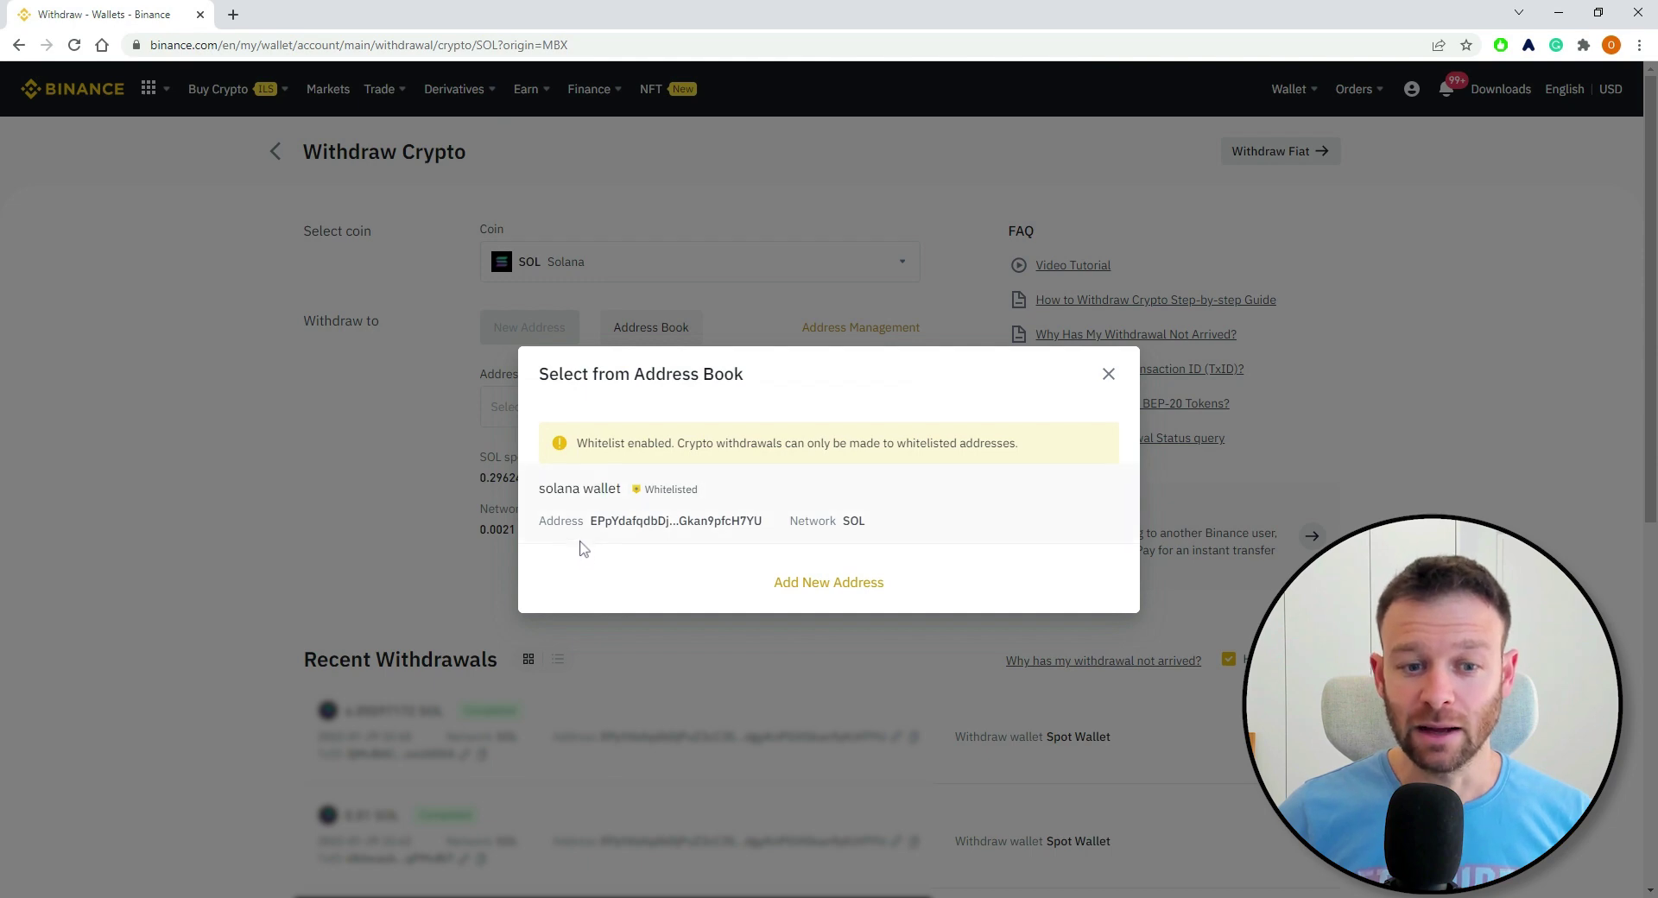
left_click(689, 531)
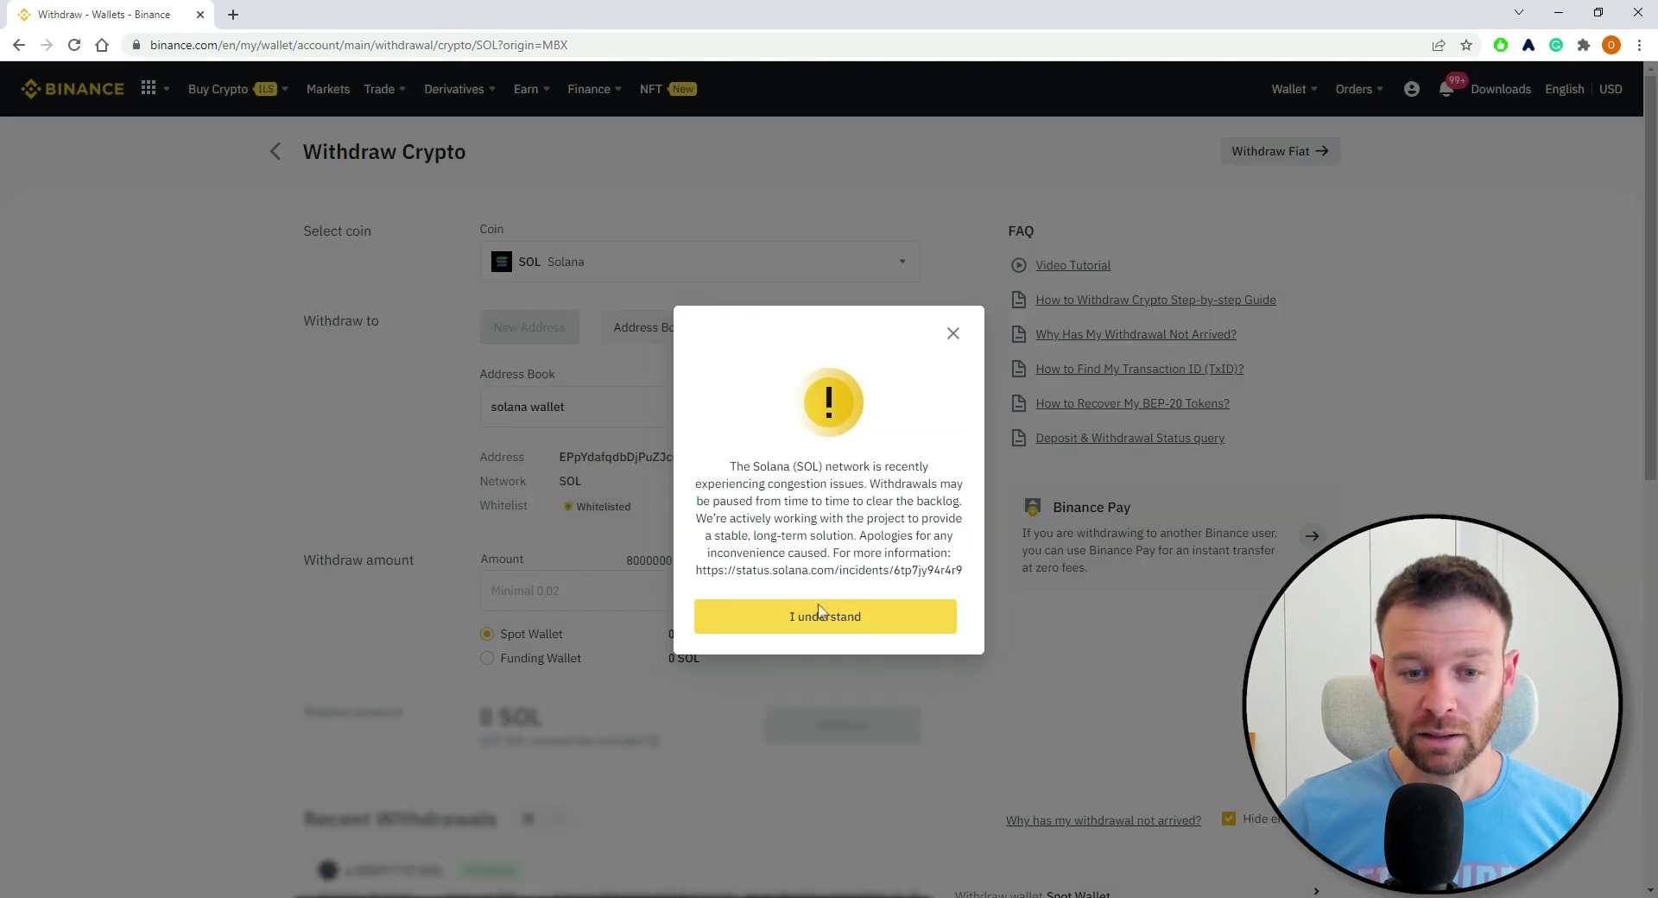
left_click(831, 617)
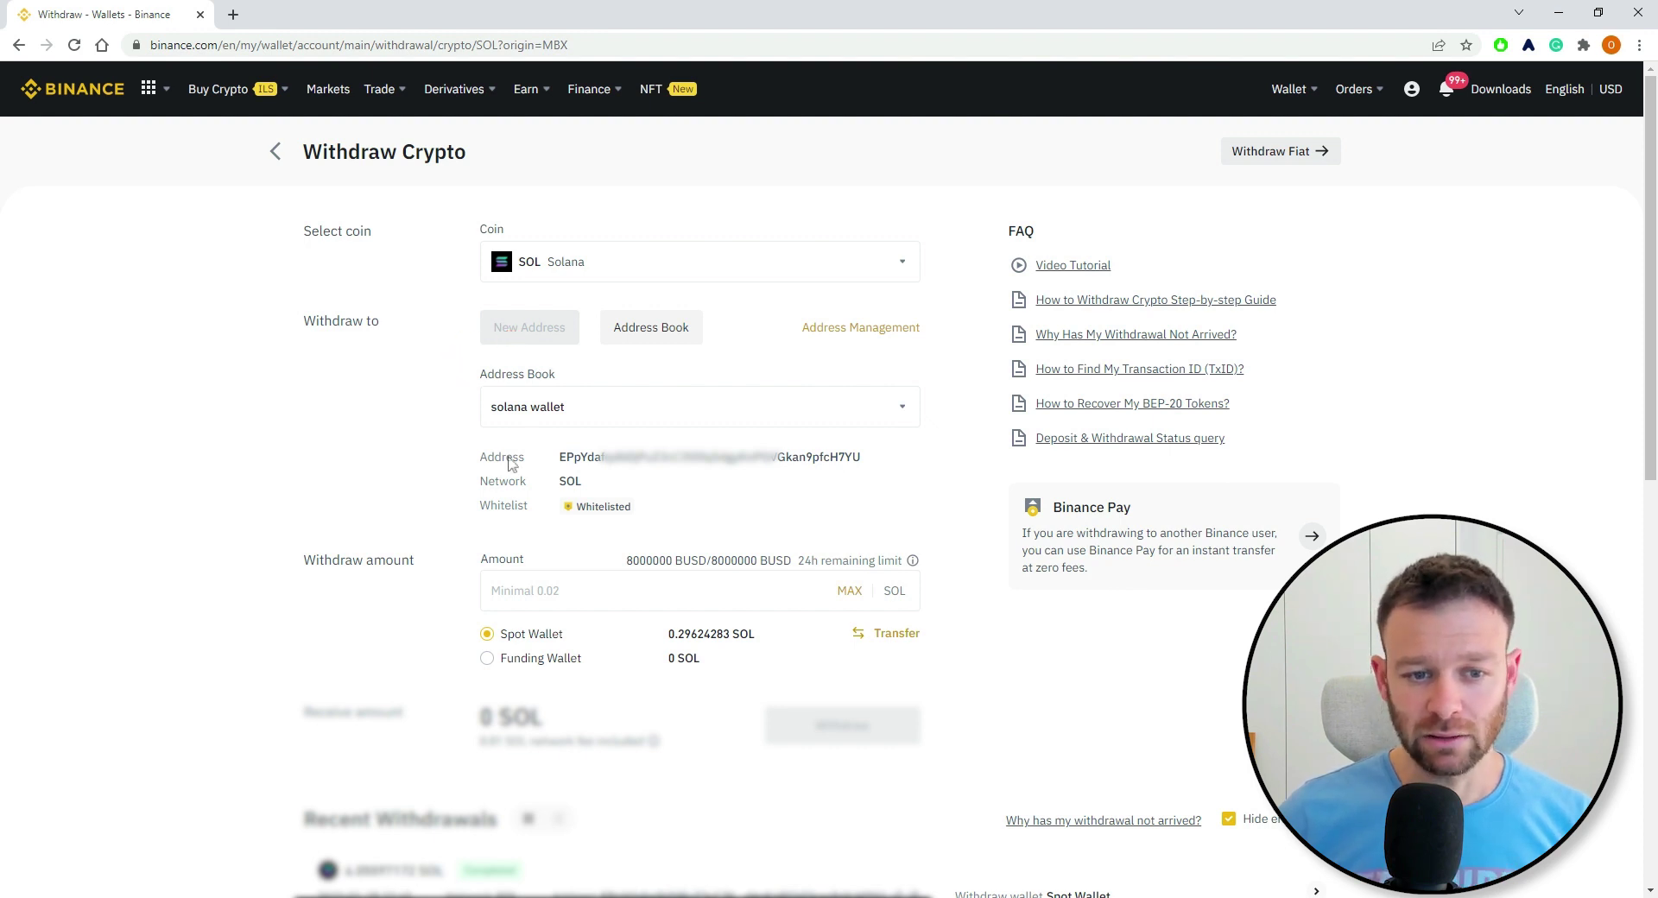
- Verify the destination address and enter a withdrawal amount of 0.2 SOL
left_click_drag(559, 458, 885, 485)
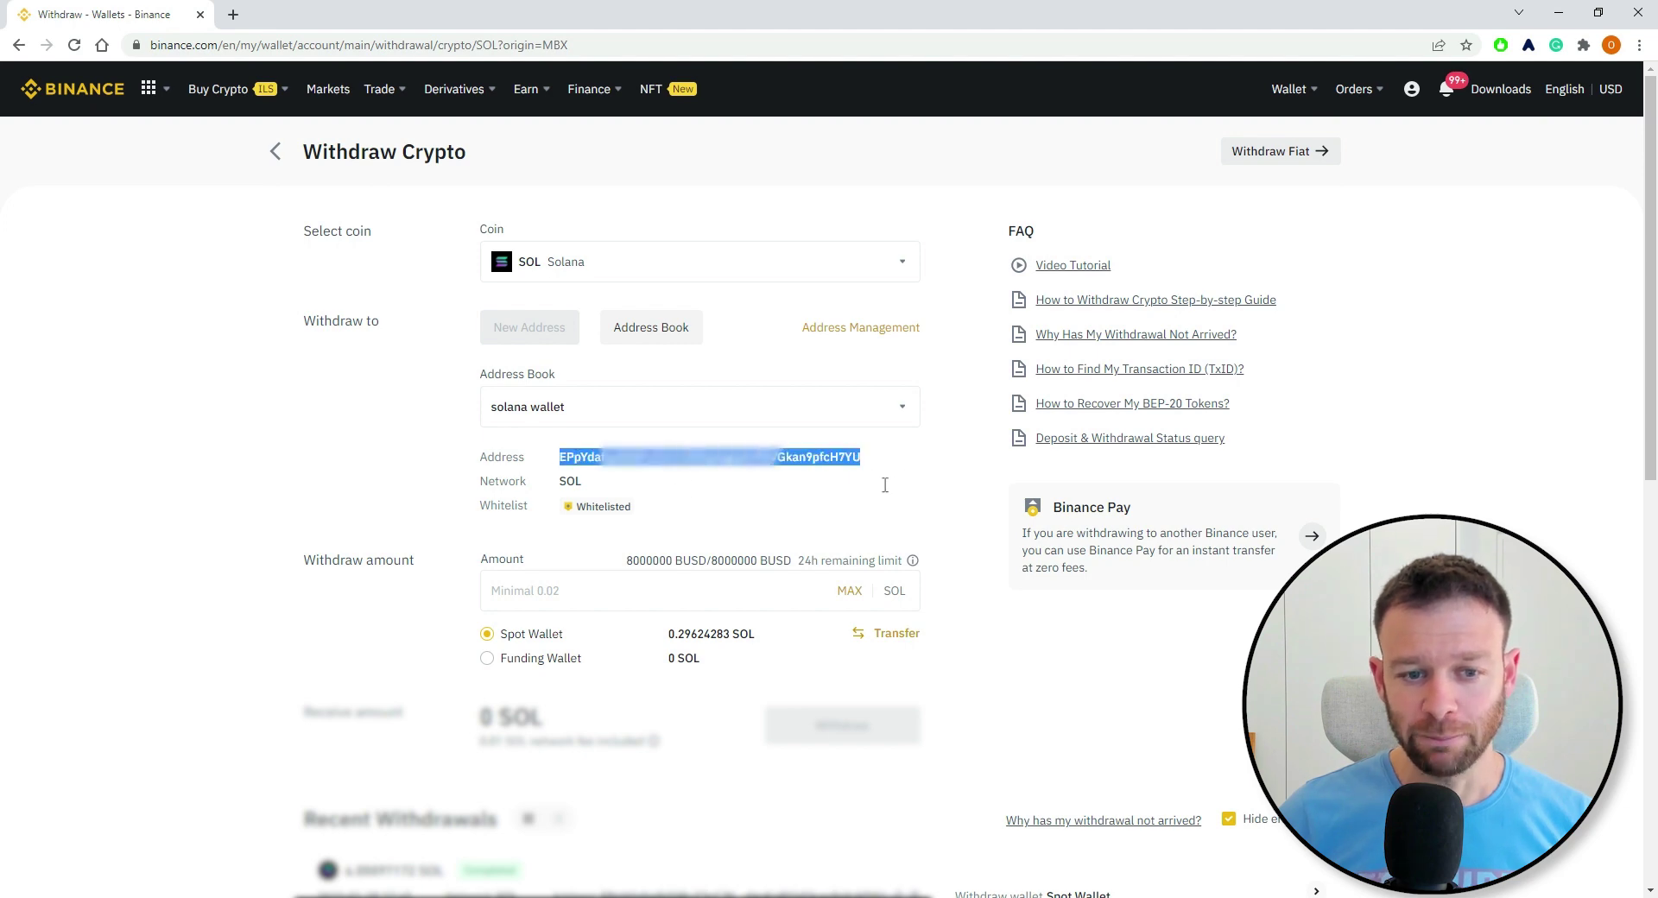
left_click(861, 492)
scroll(605, 431, "down", 1)
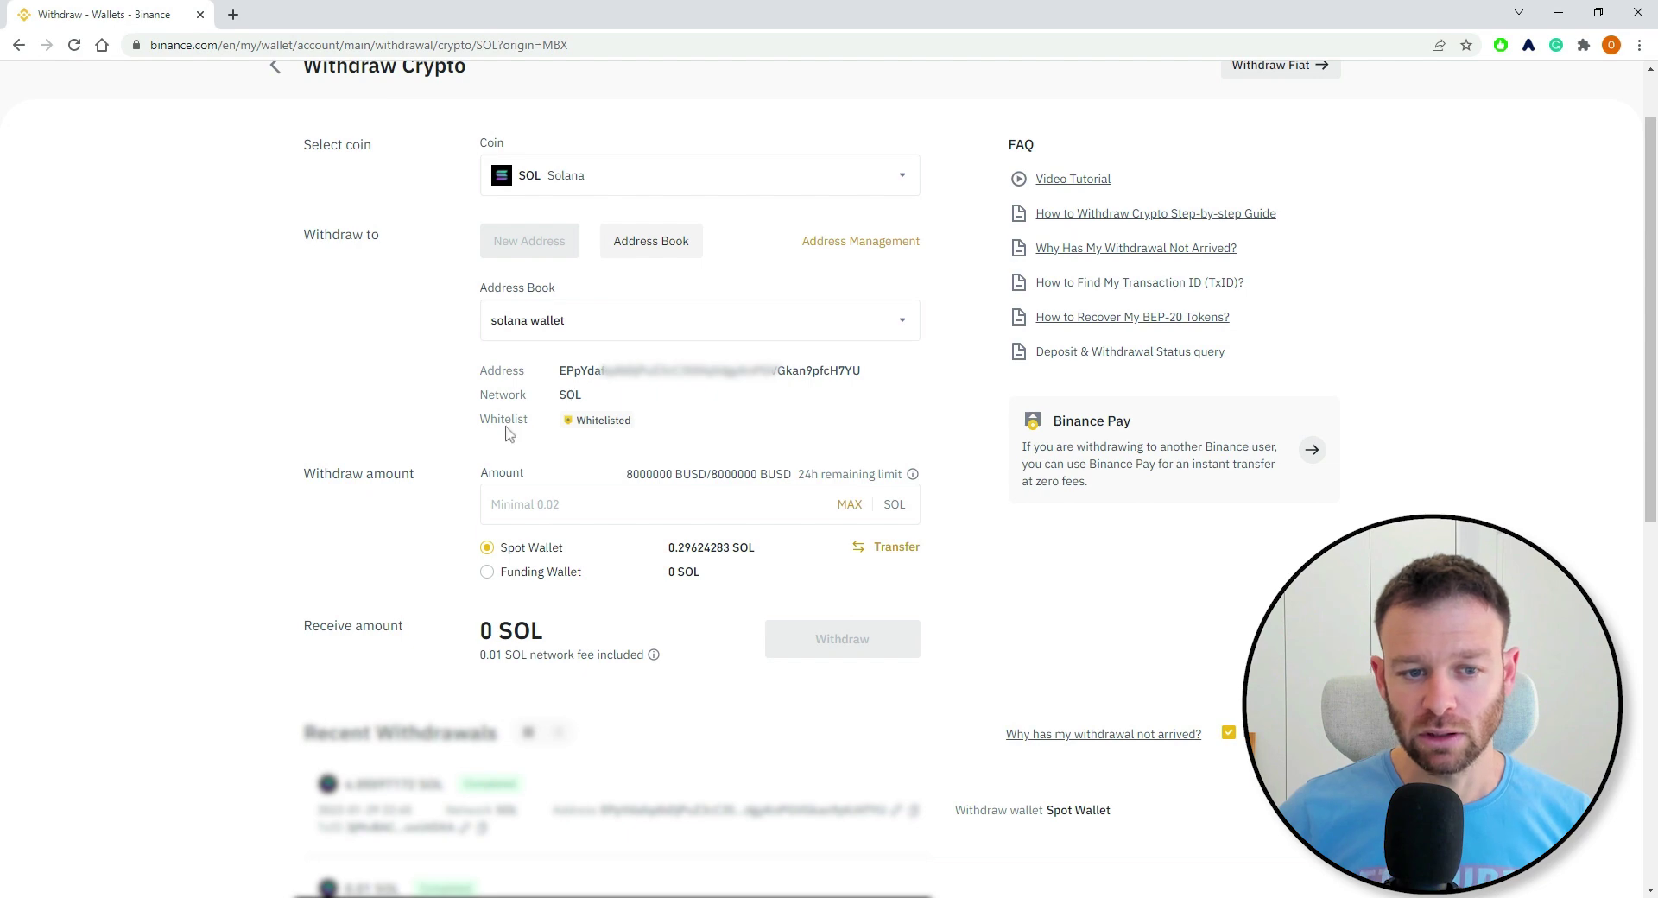
scroll(466, 427, "down", 1)
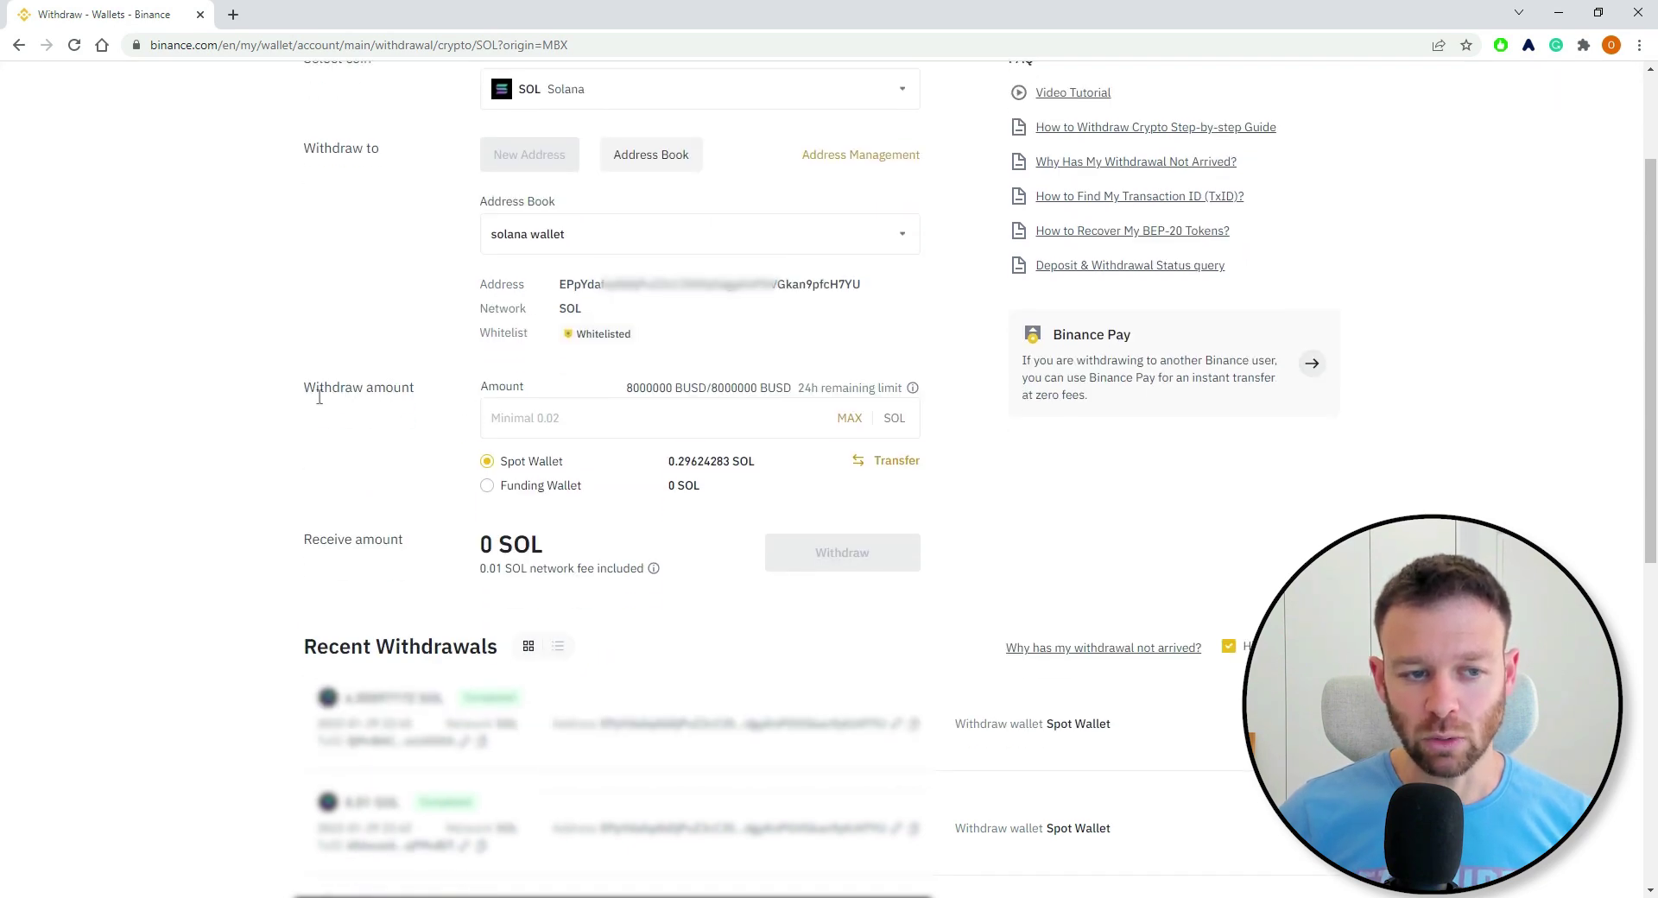
left_click(552, 419)
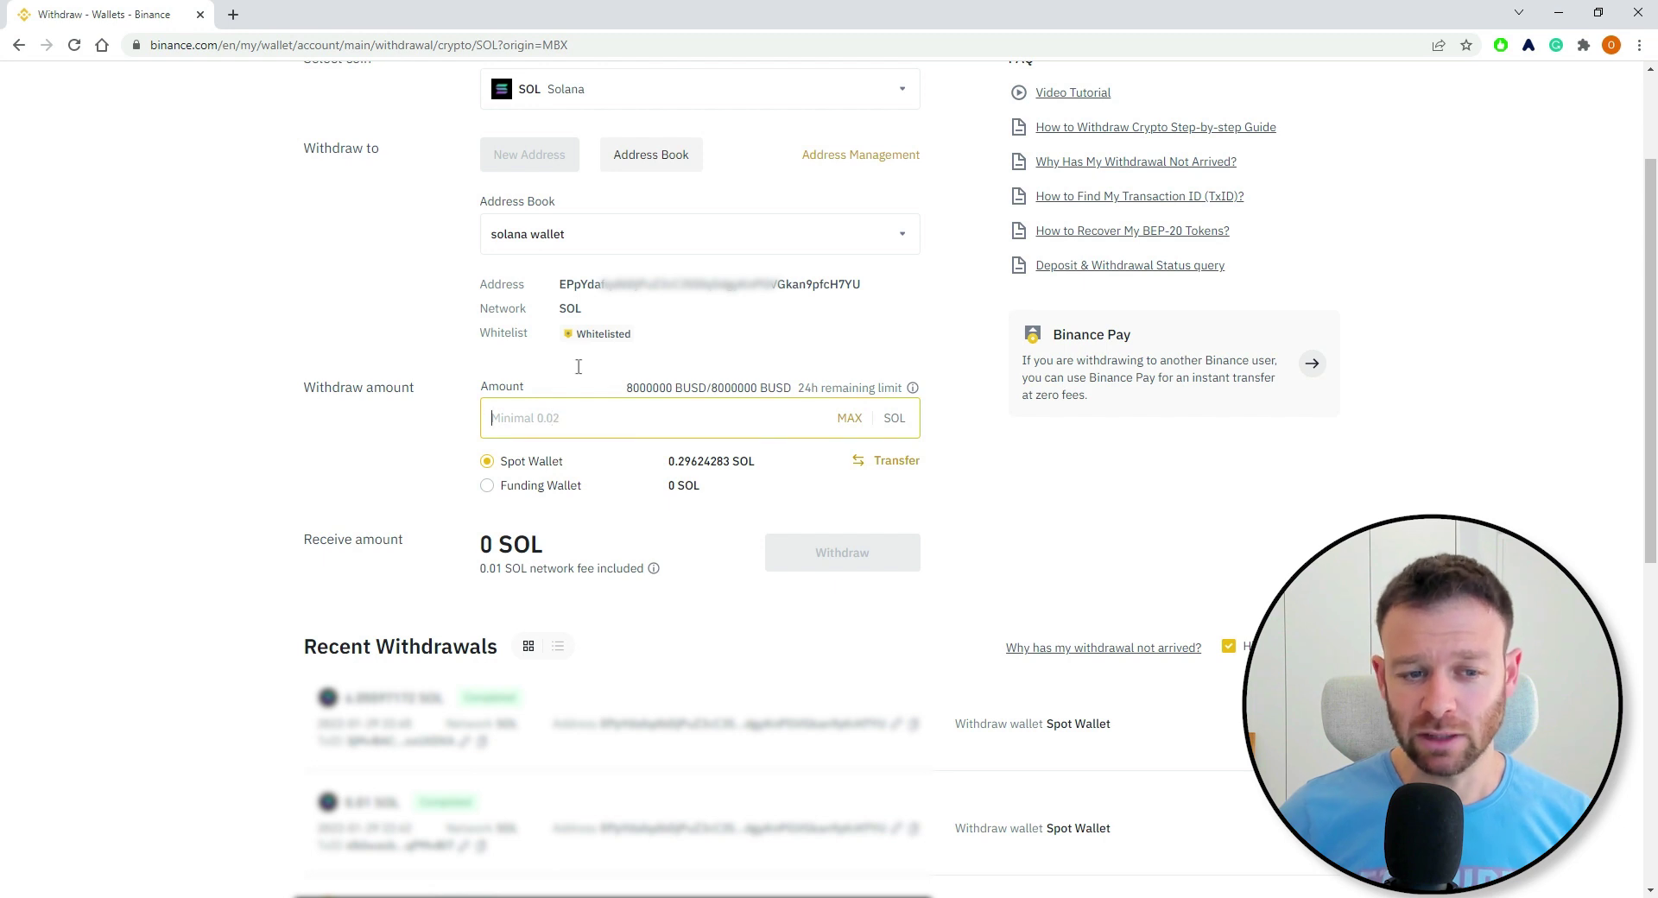
type("0.2")
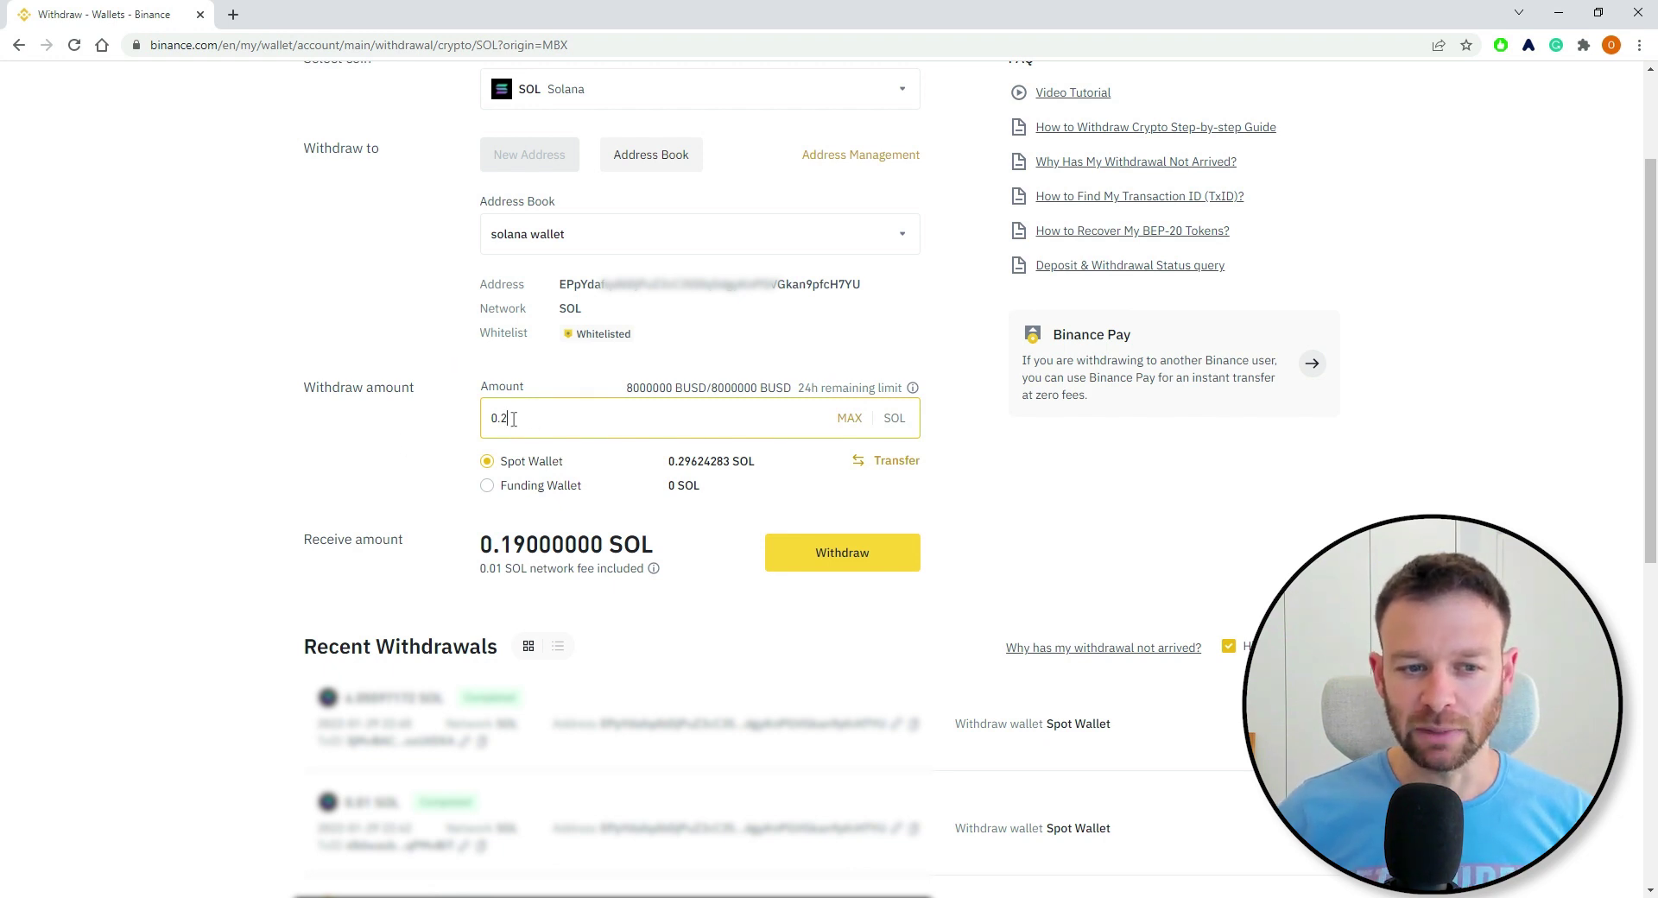
left_click_drag(518, 418, 440, 425)
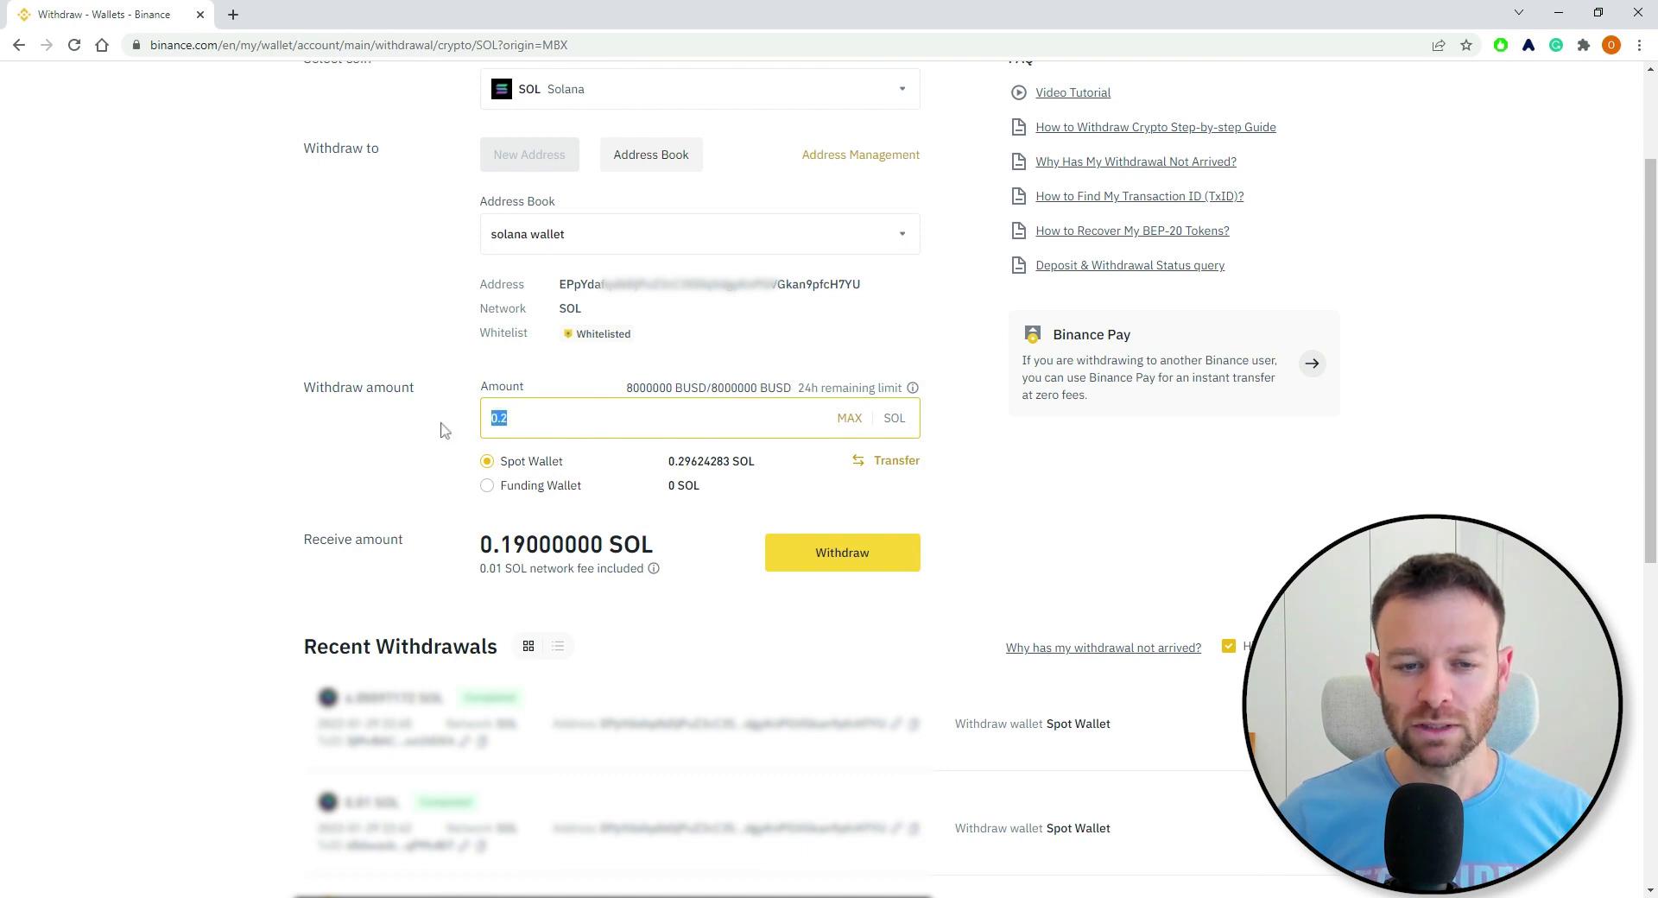
scroll(431, 440, "down", 1)
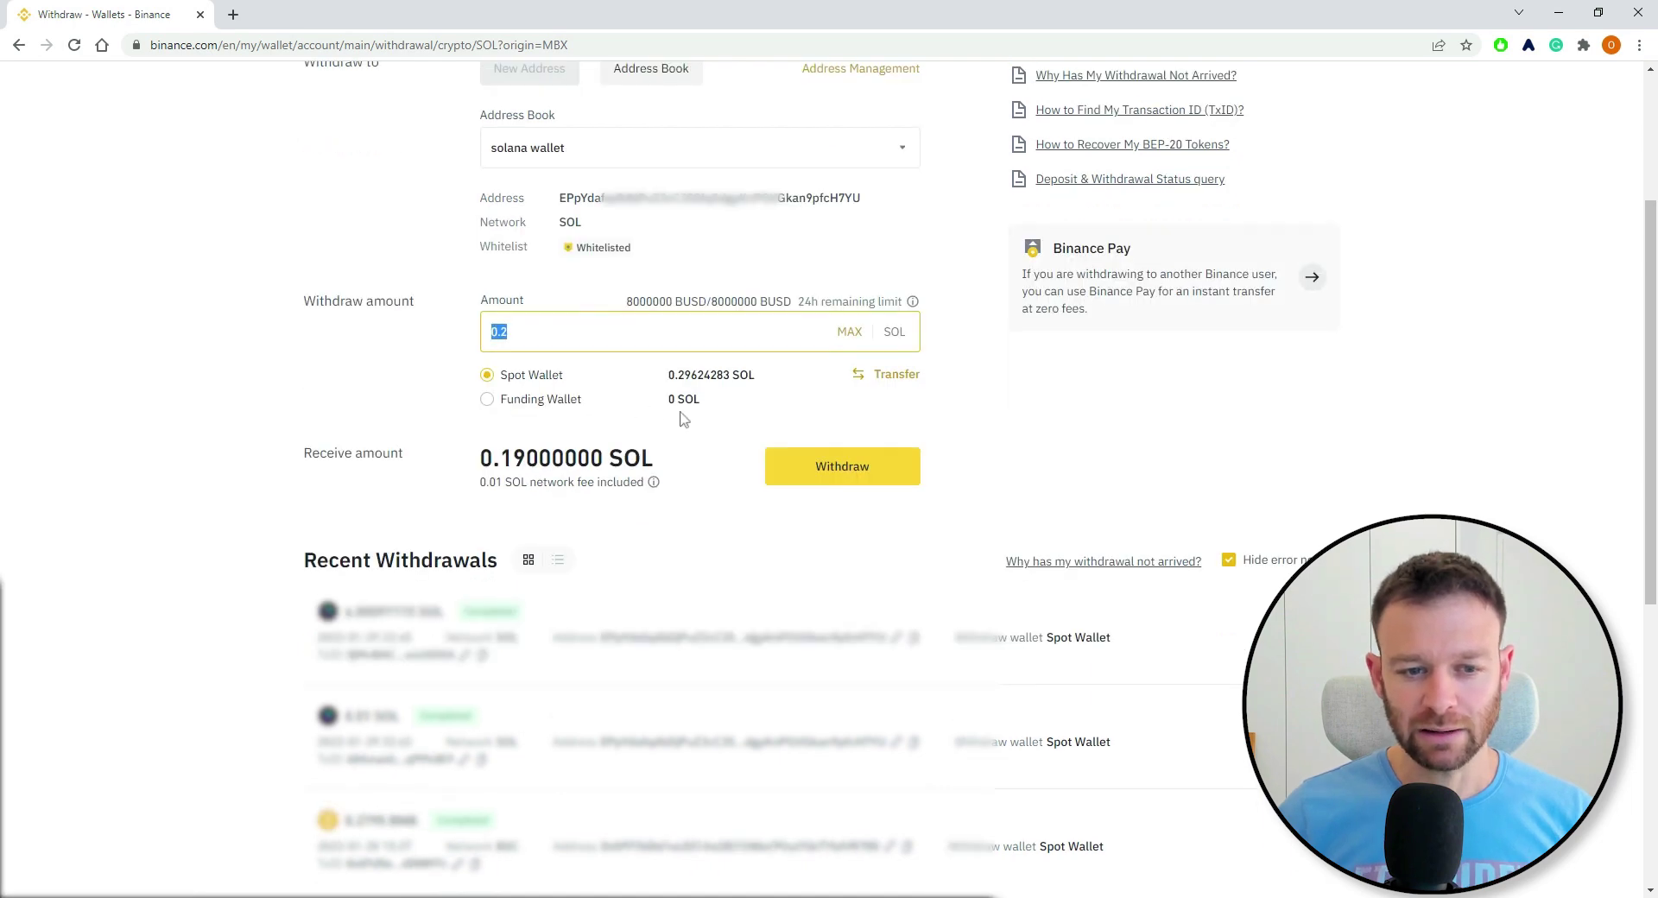
- Submit the 0.2 SOL withdrawal, accepting the risk warning and the withdrawal summary
left_click(836, 469)
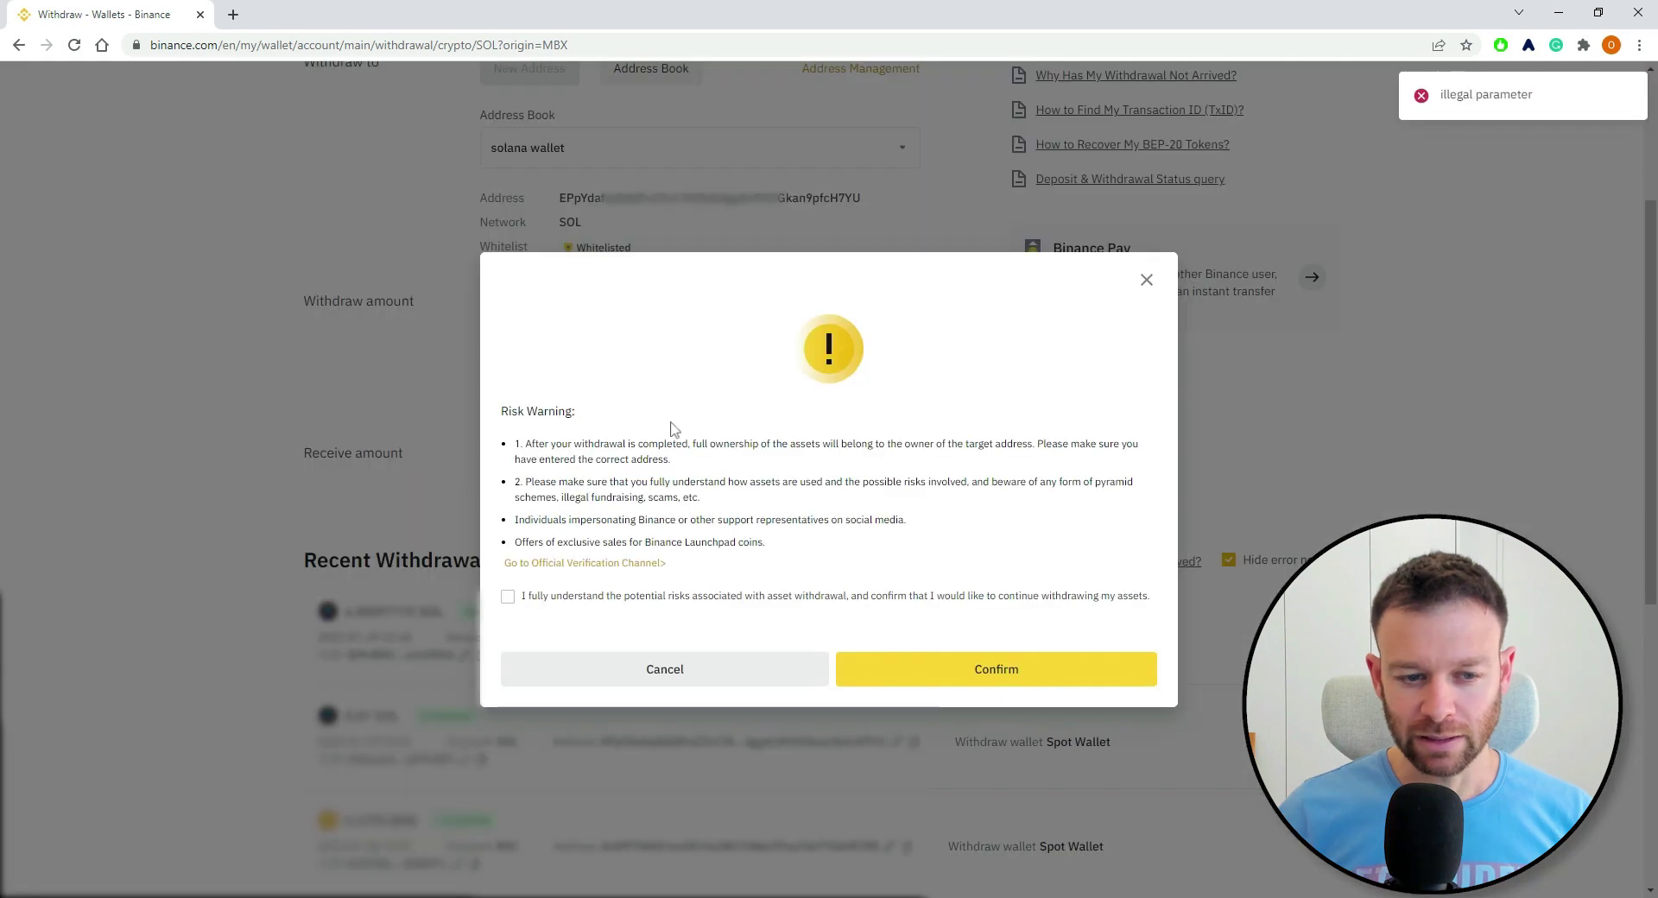
left_click(508, 598)
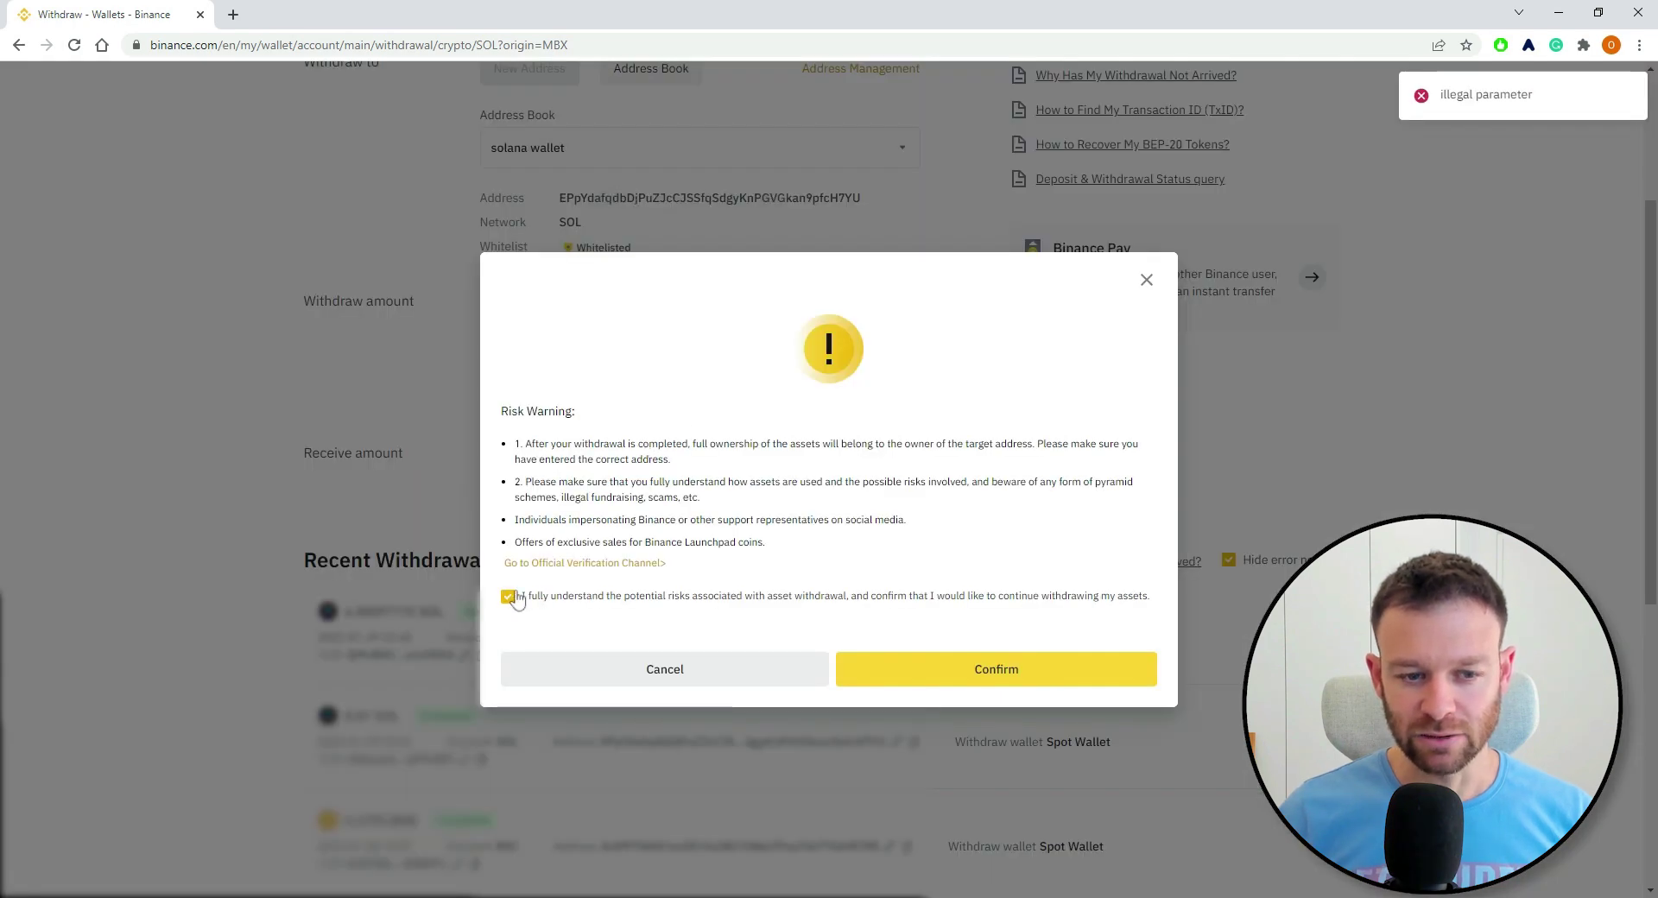
left_click(1006, 679)
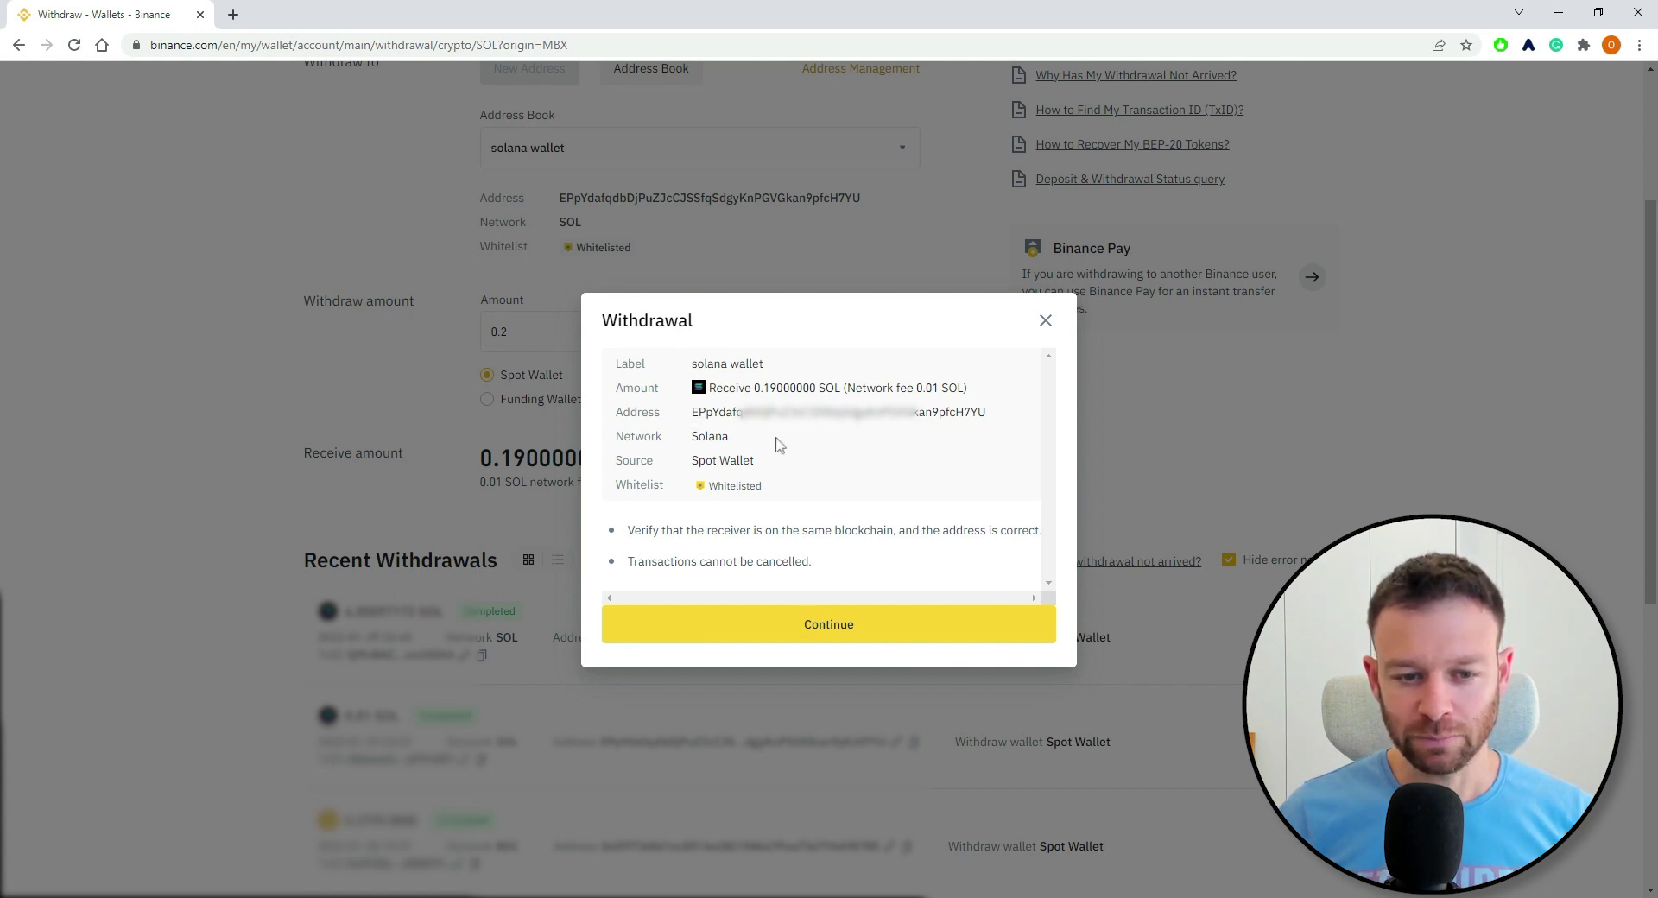
left_click(819, 636)
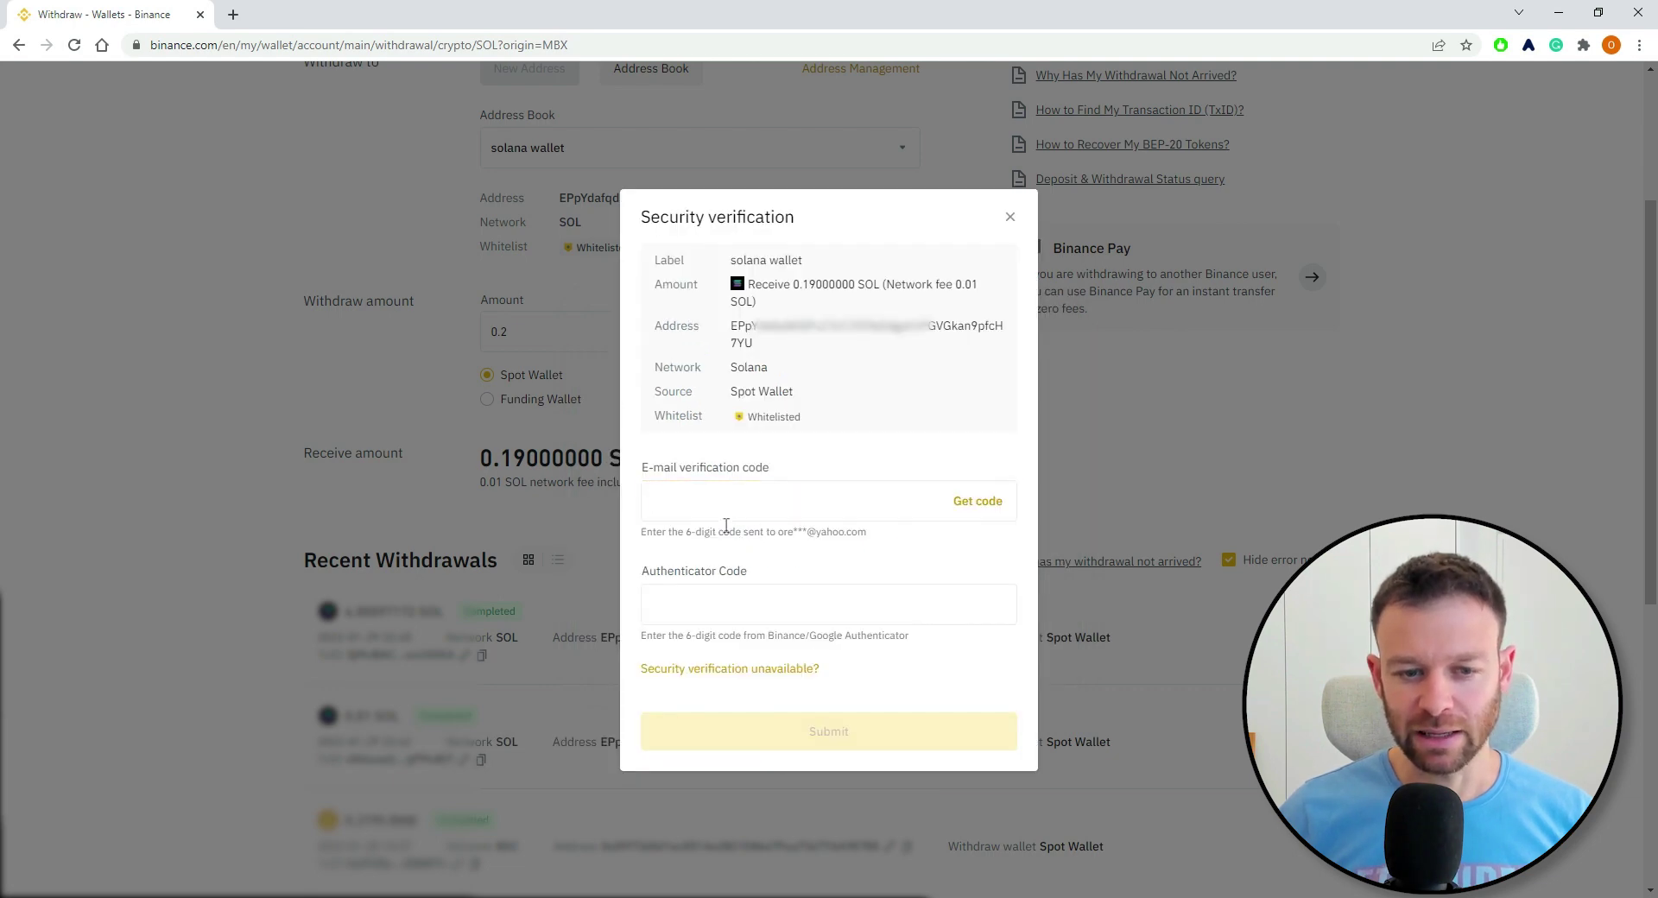
- Request and enter the e-mail verification code, then the authenticator code
left_click(756, 591)
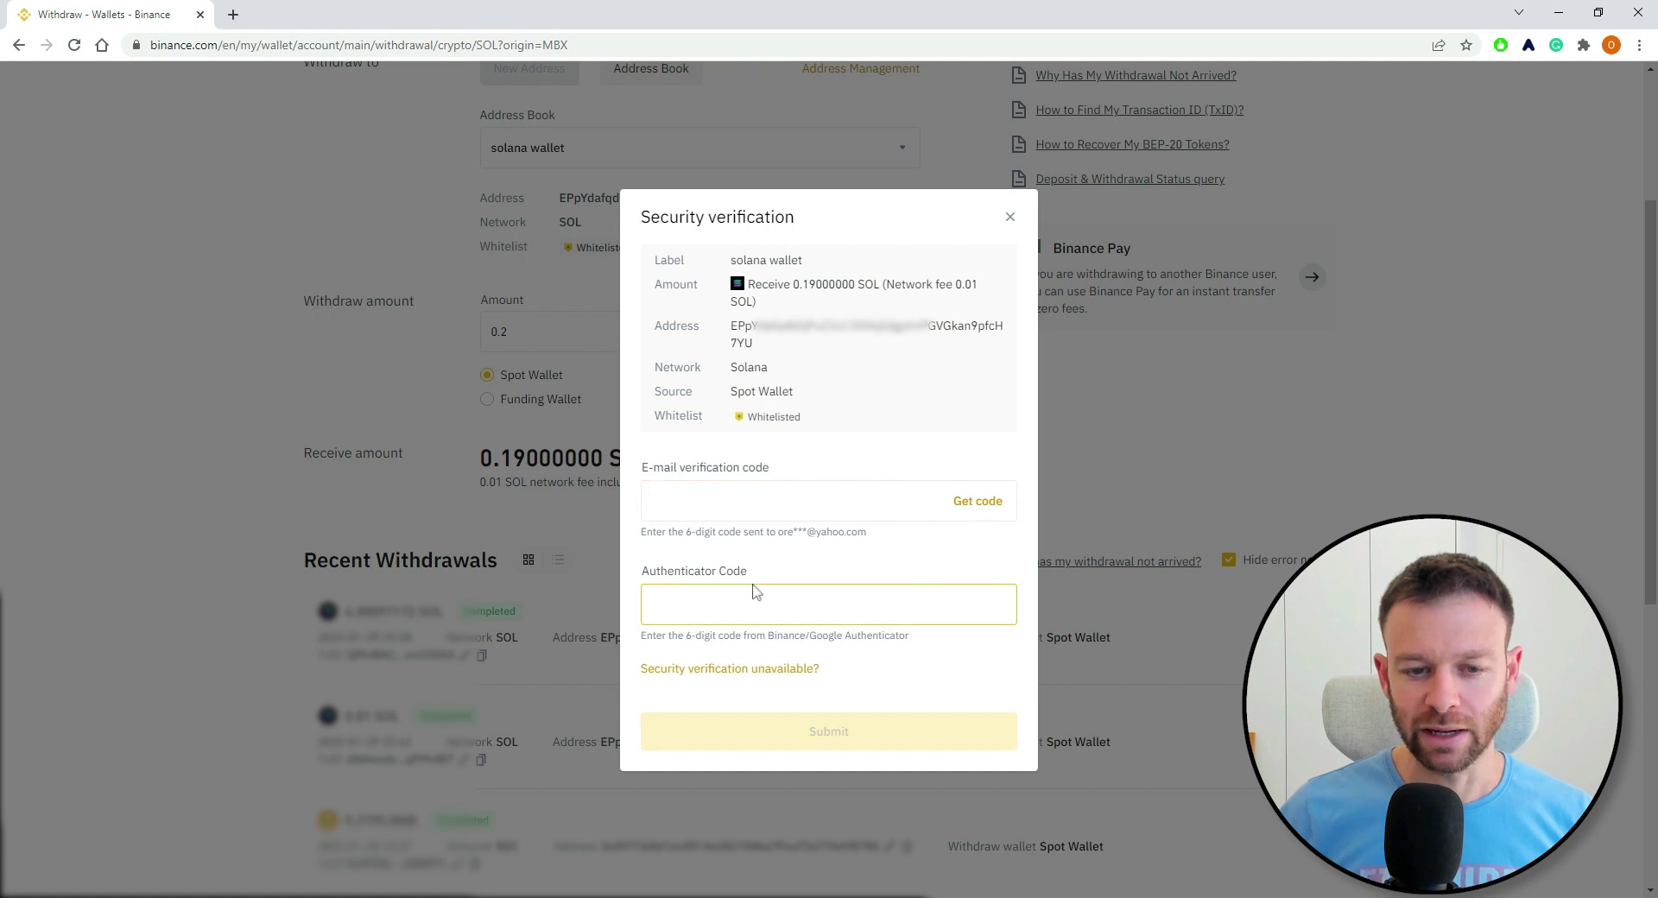
left_click(942, 499)
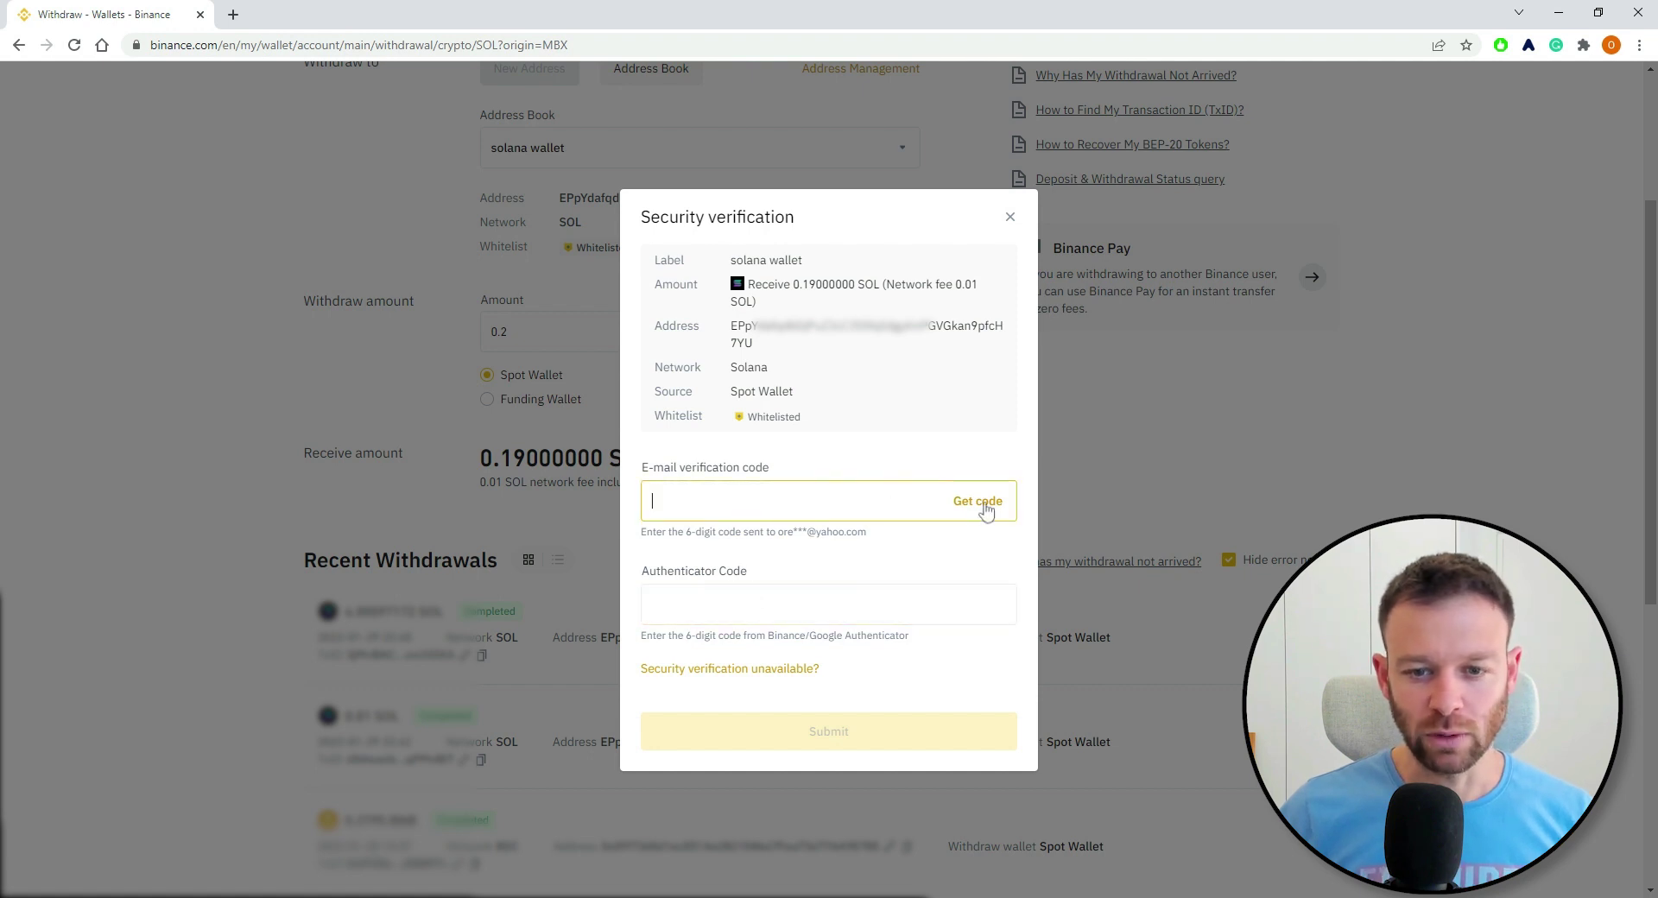
left_click(981, 502)
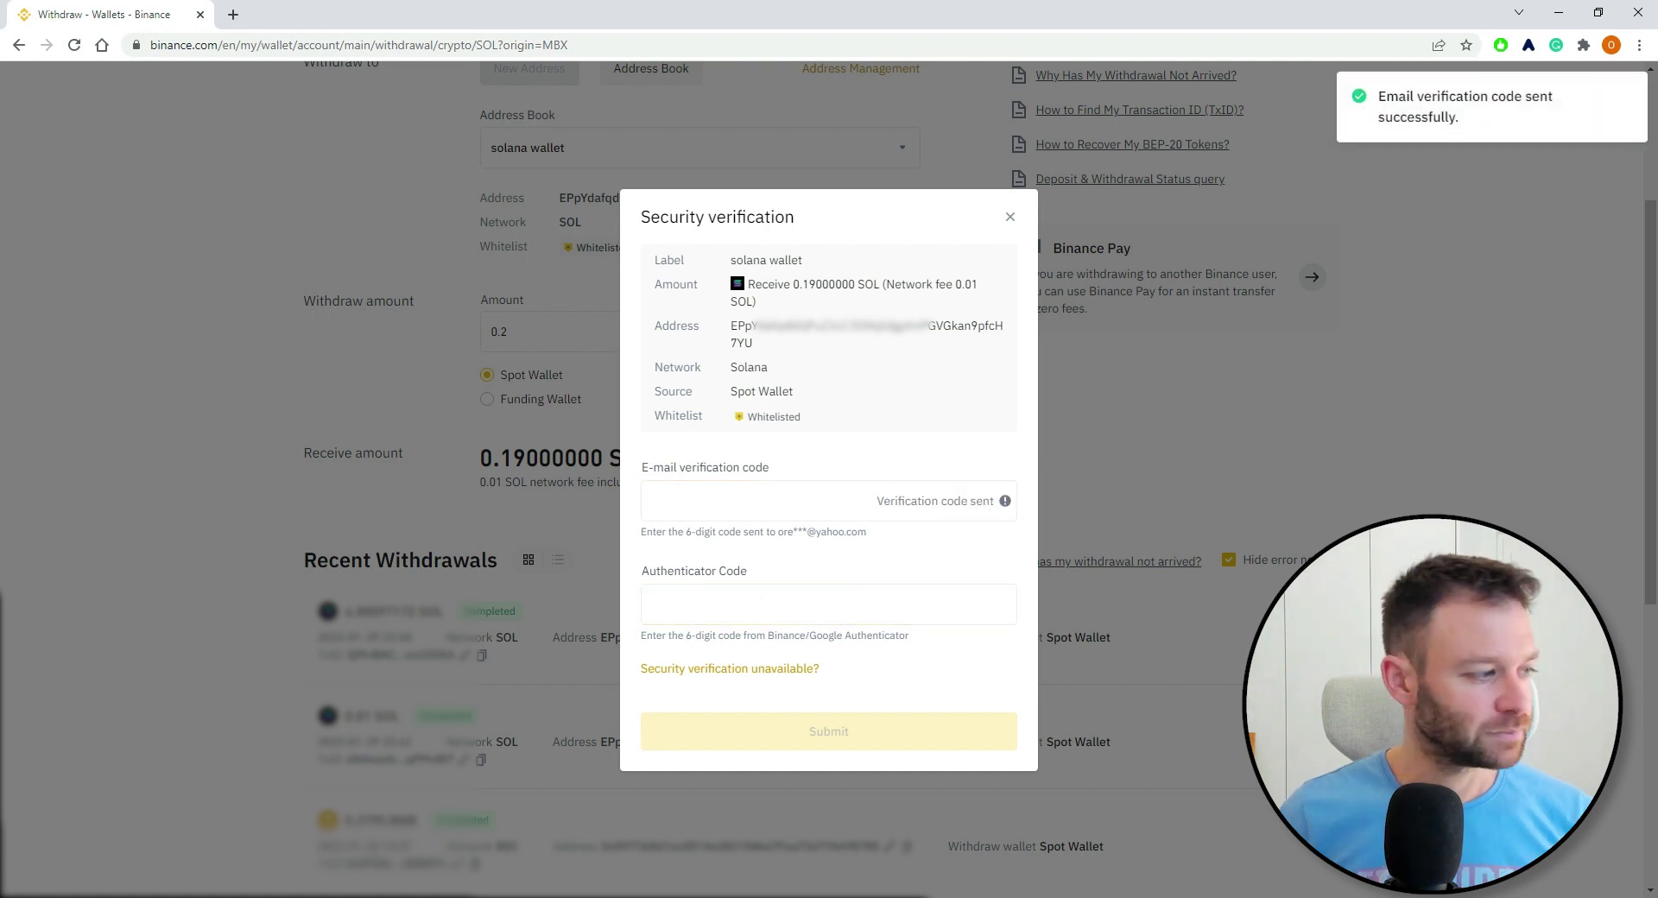
left_click(751, 483)
key("ctrl+v")
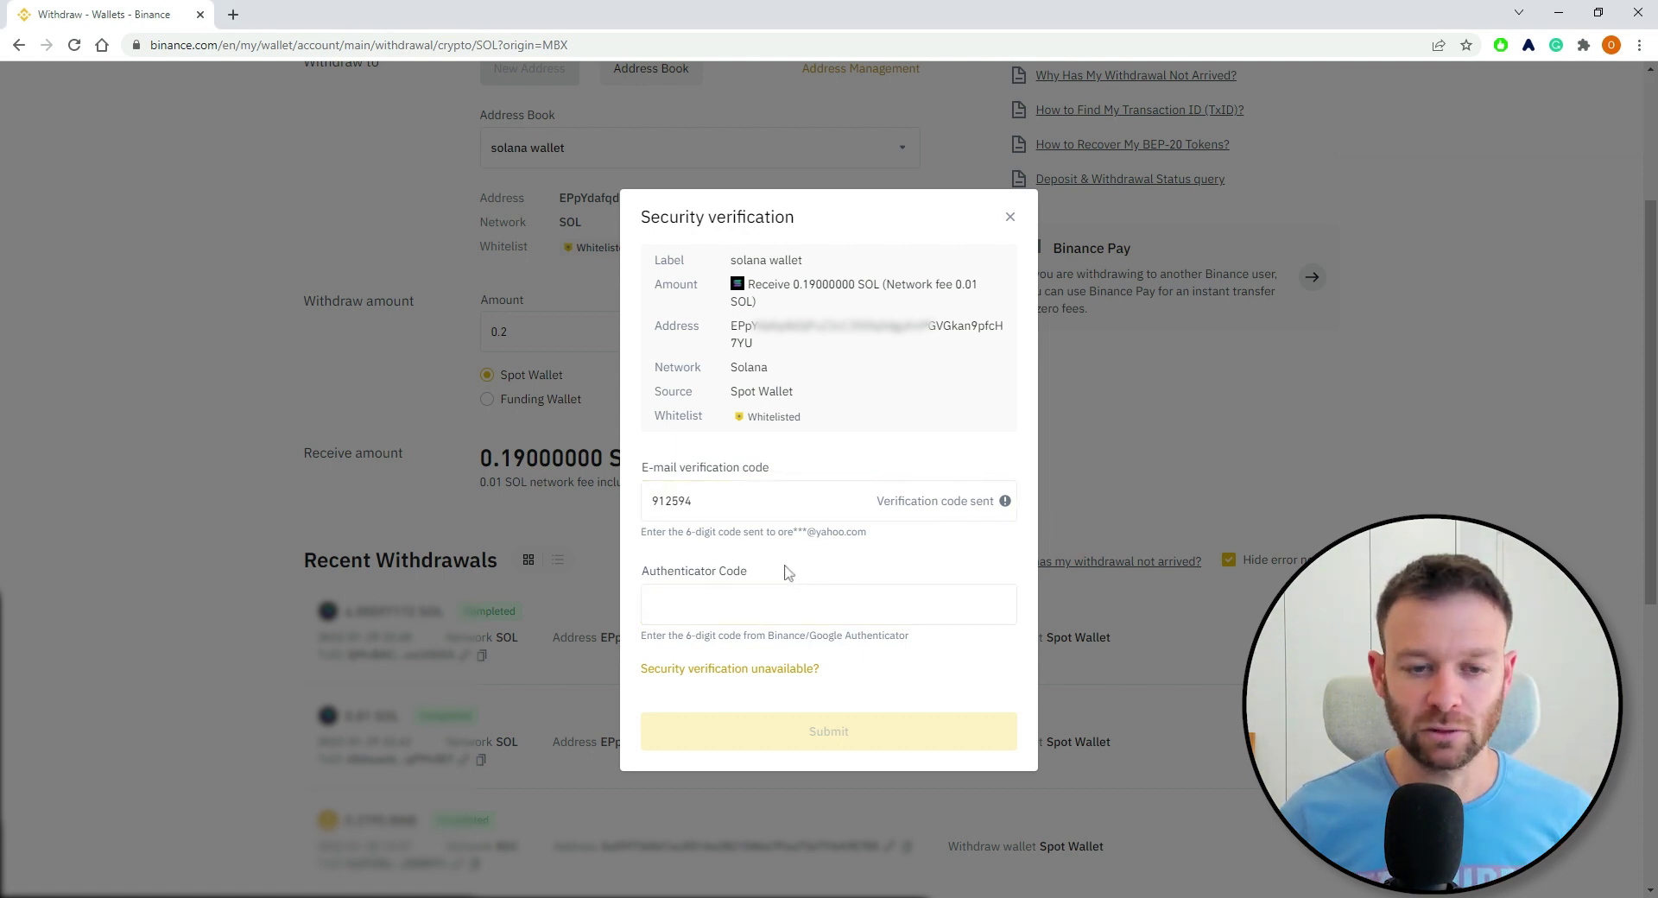
left_click(752, 587)
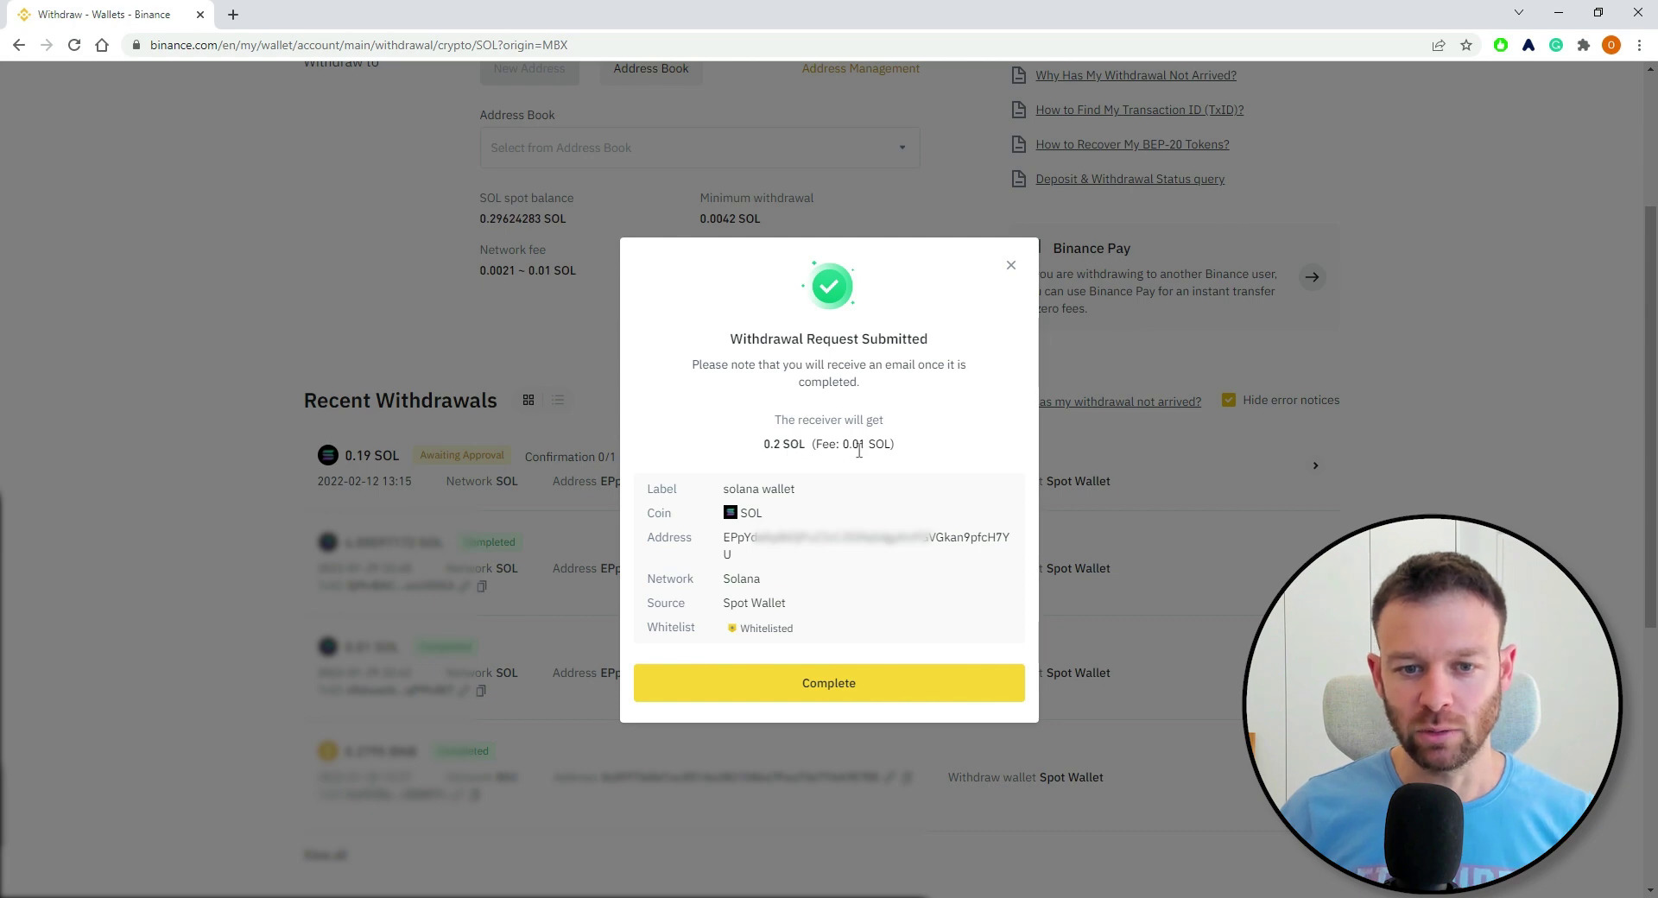
- Close the submission notice and check the 0.19 SOL withdrawal's Processing status
left_click(850, 688)
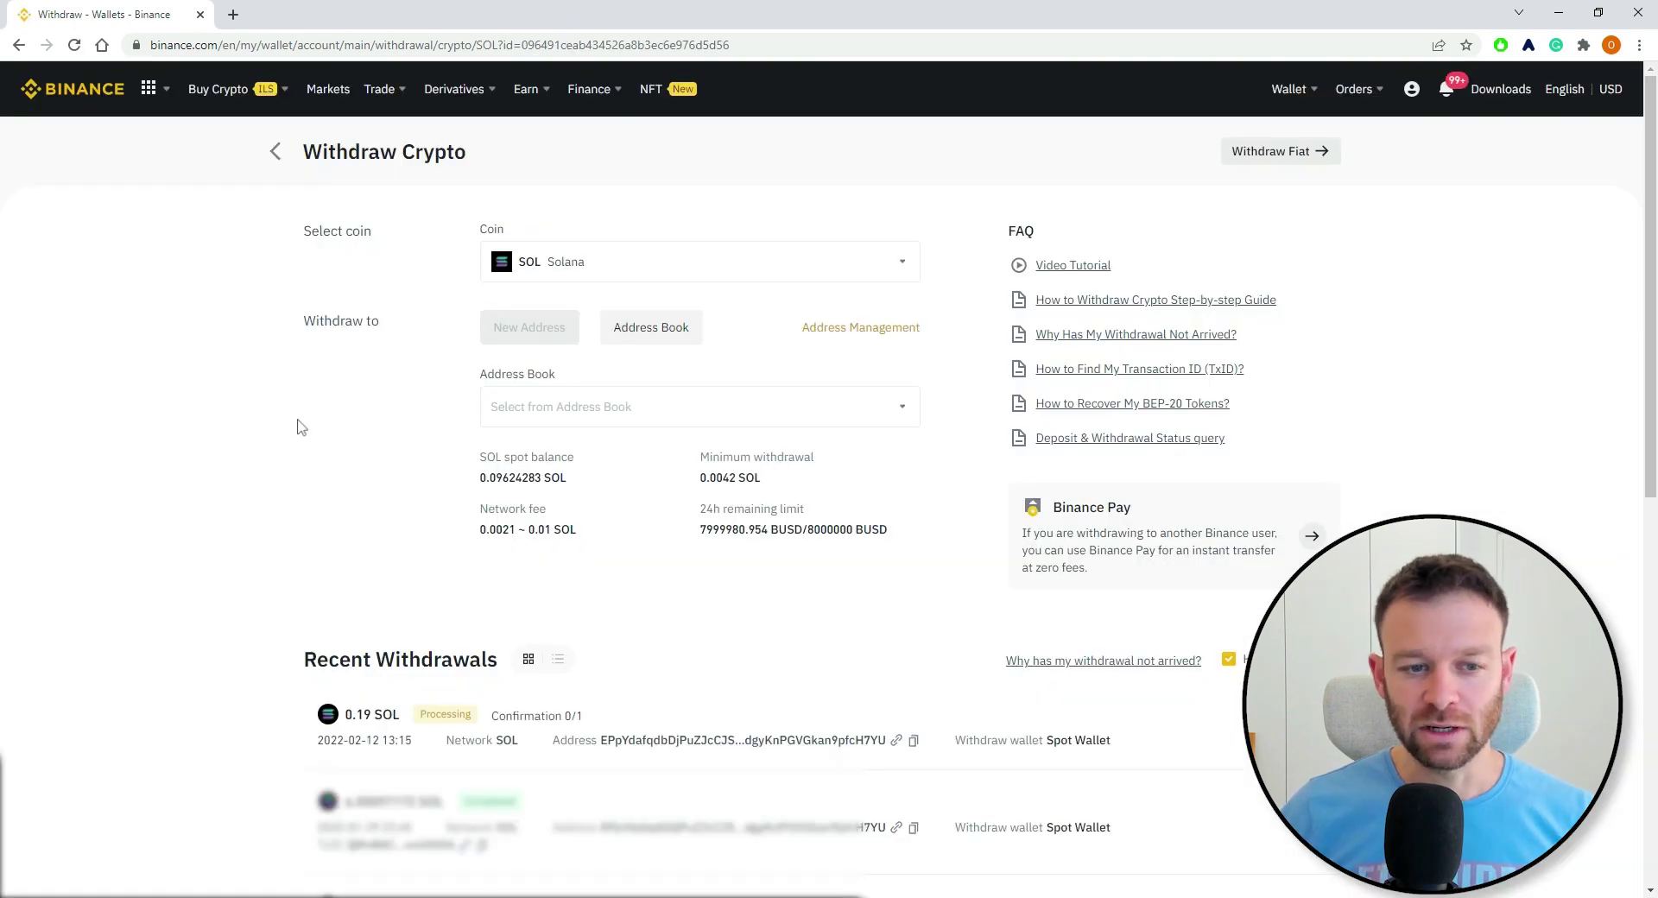
scroll(293, 438, "down", 3)
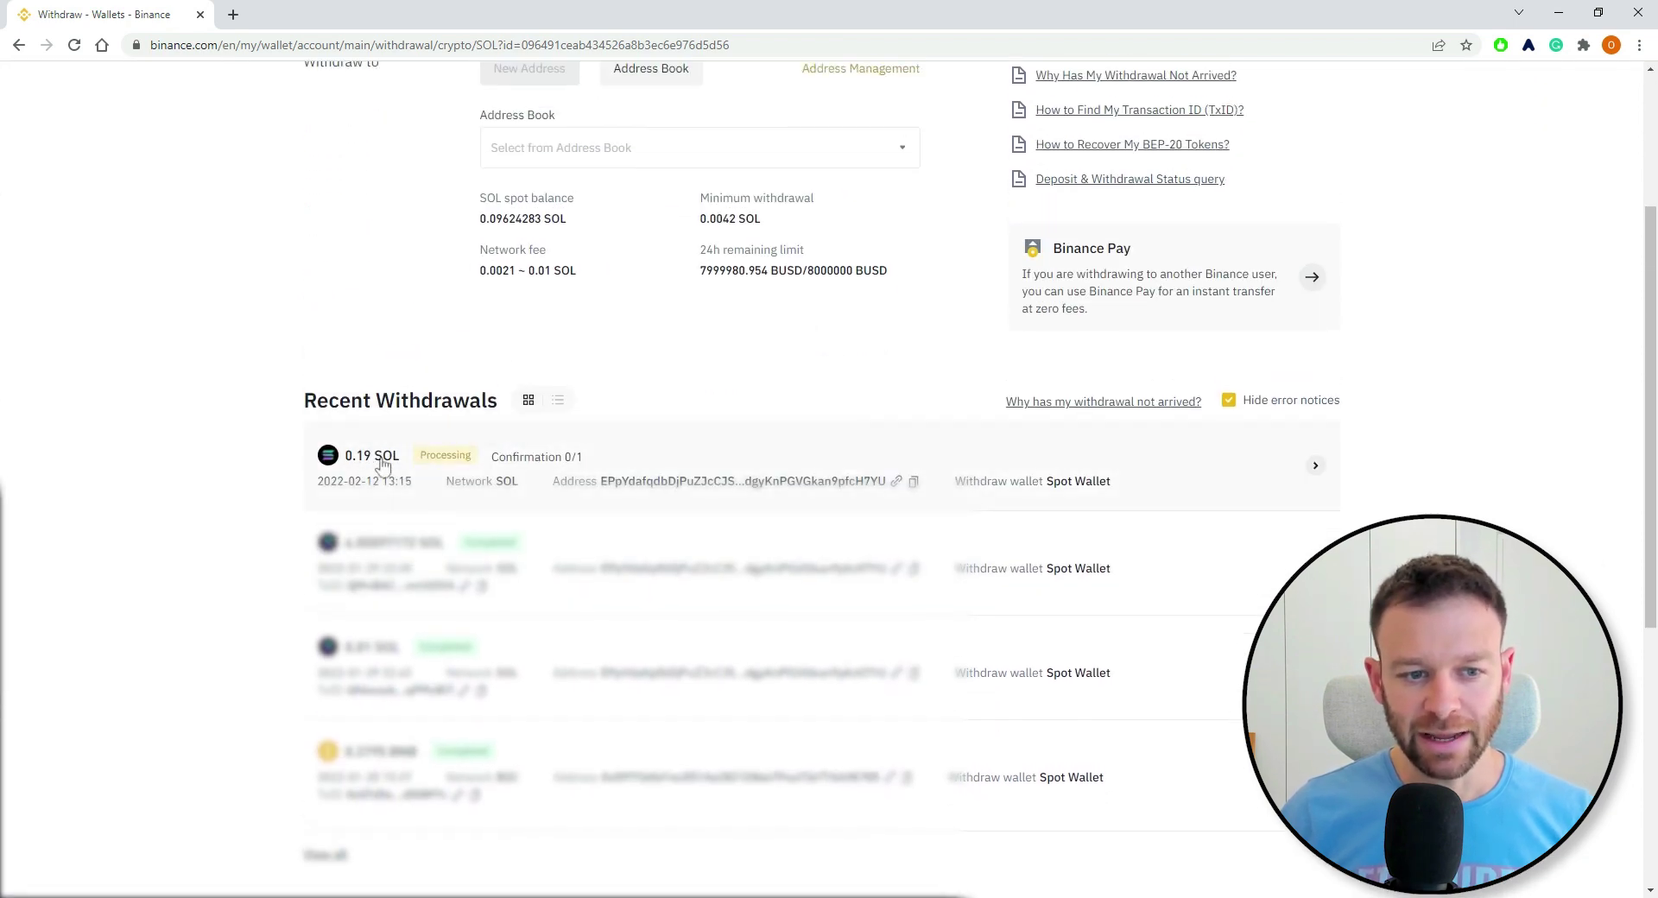
mouse_move(437, 469)
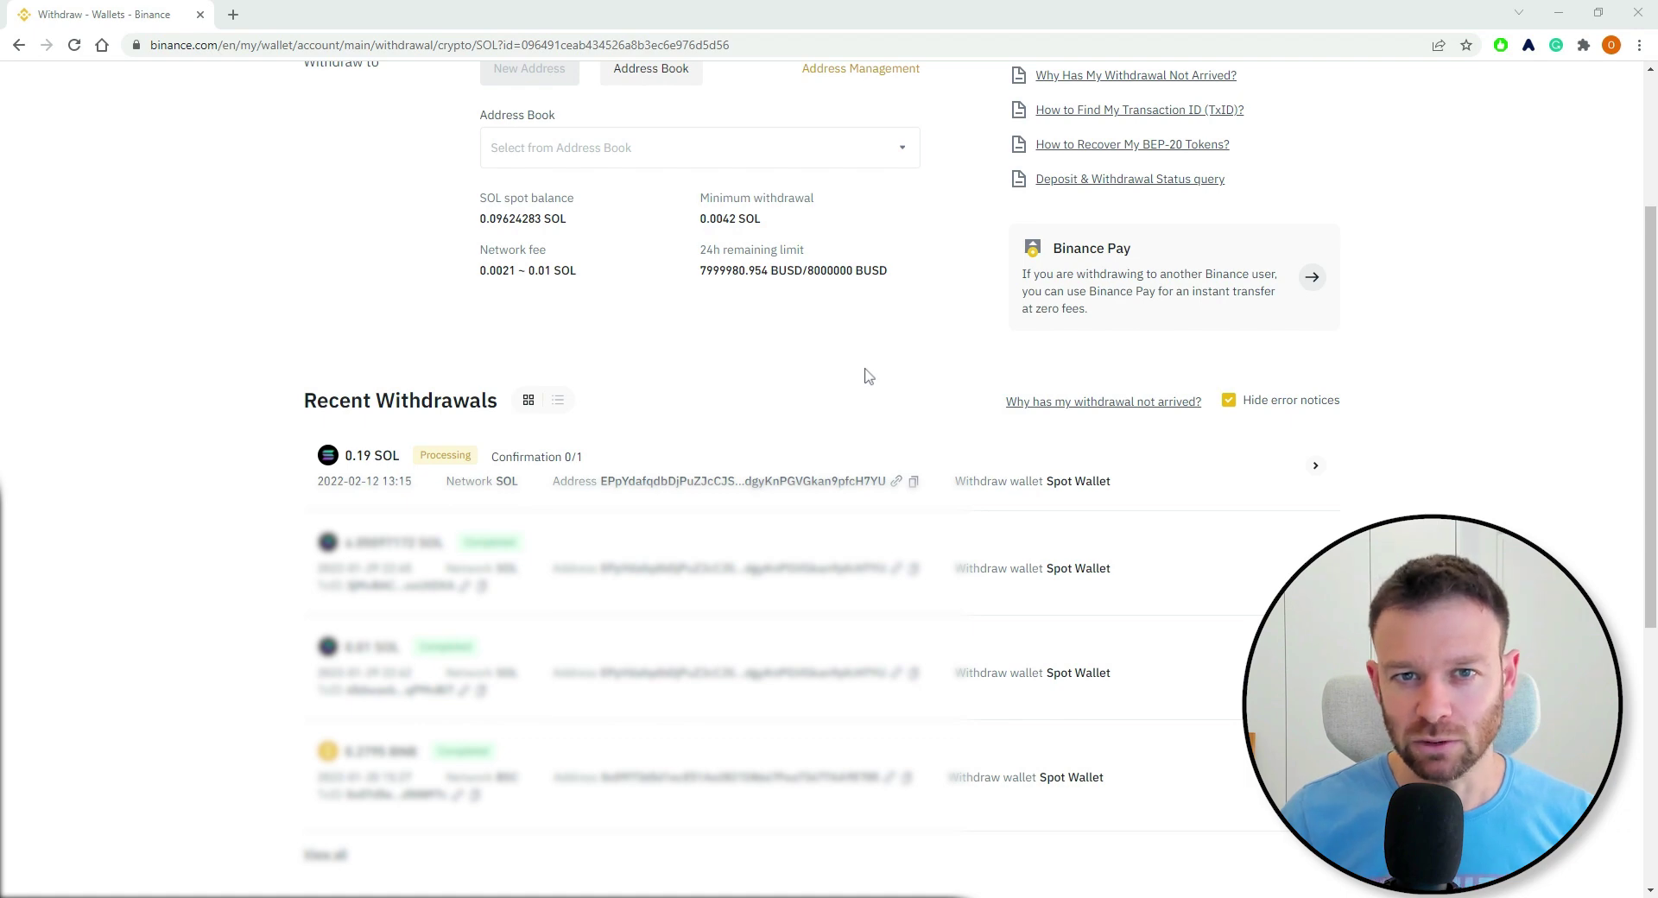
- Check that the 0.19 SOL withdrawal now shows Completed with a transaction ID
scroll(124, 441, "up", 2)
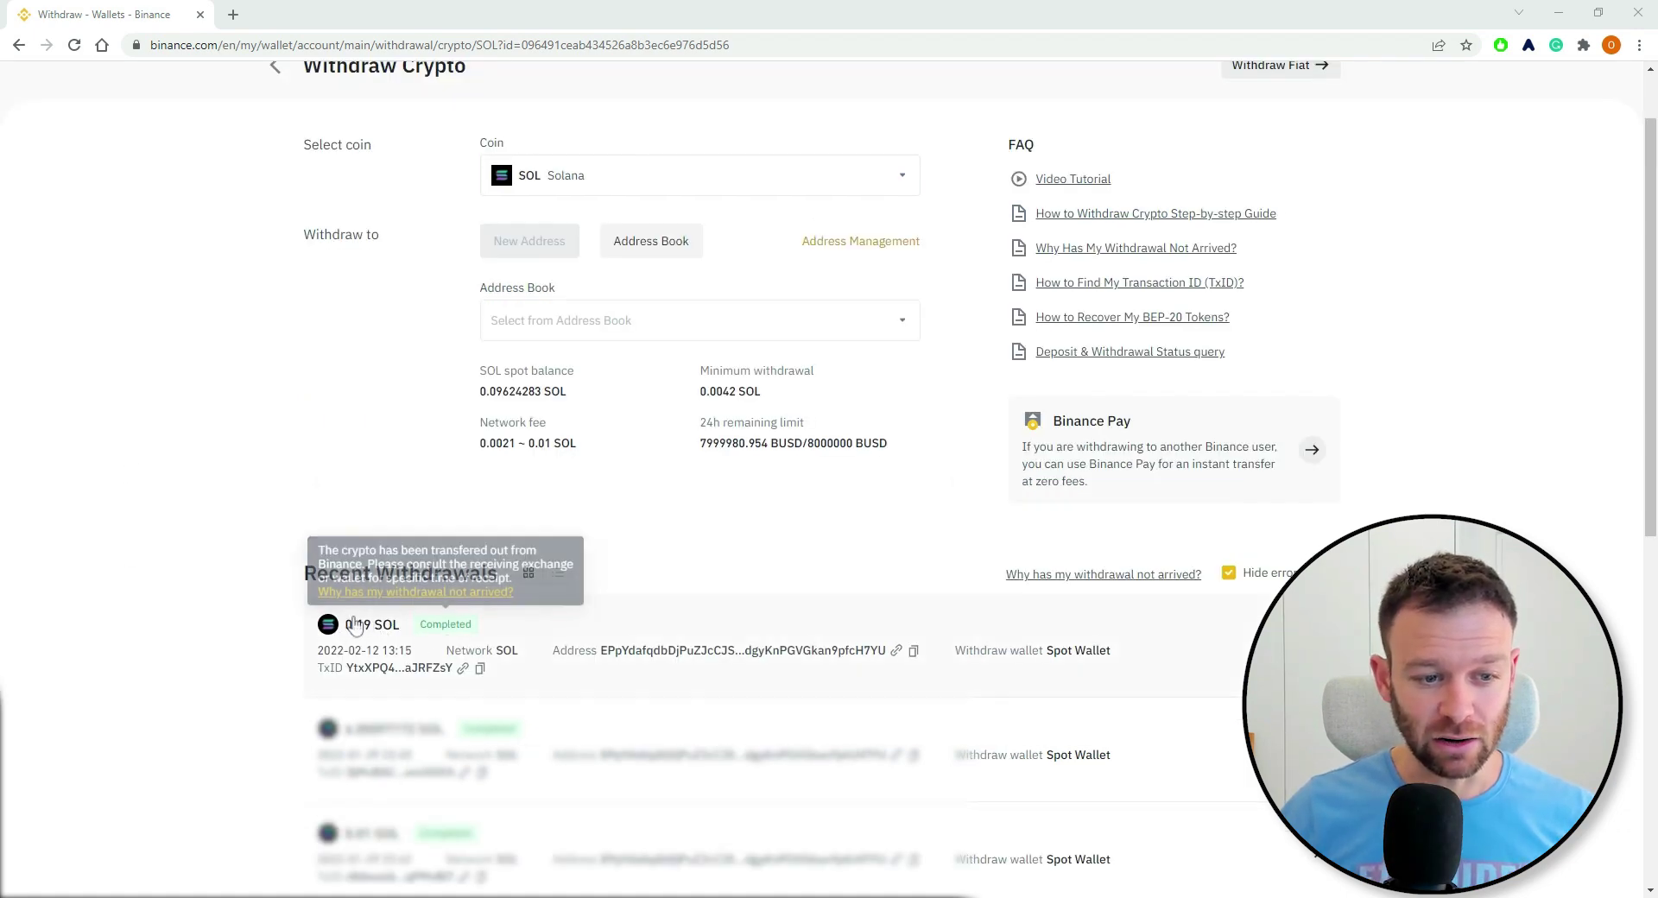
mouse_move(438, 637)
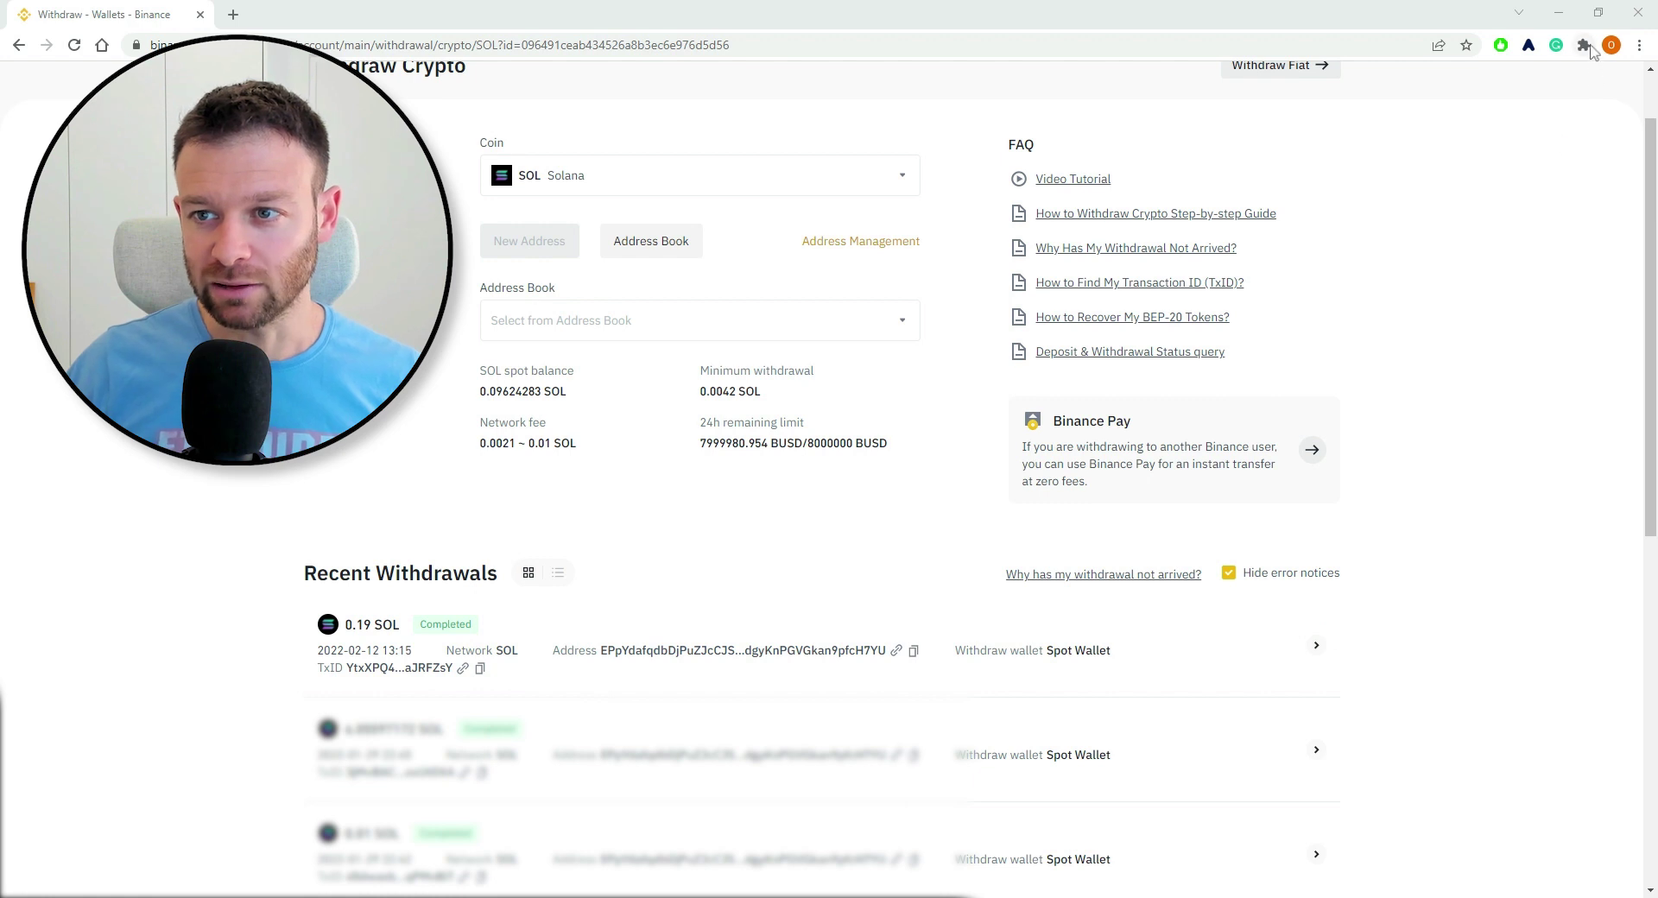
- Open Phantom's Recent Activity to confirm the 0.19 SOL arrived
left_click(1584, 45)
left_click(1423, 312)
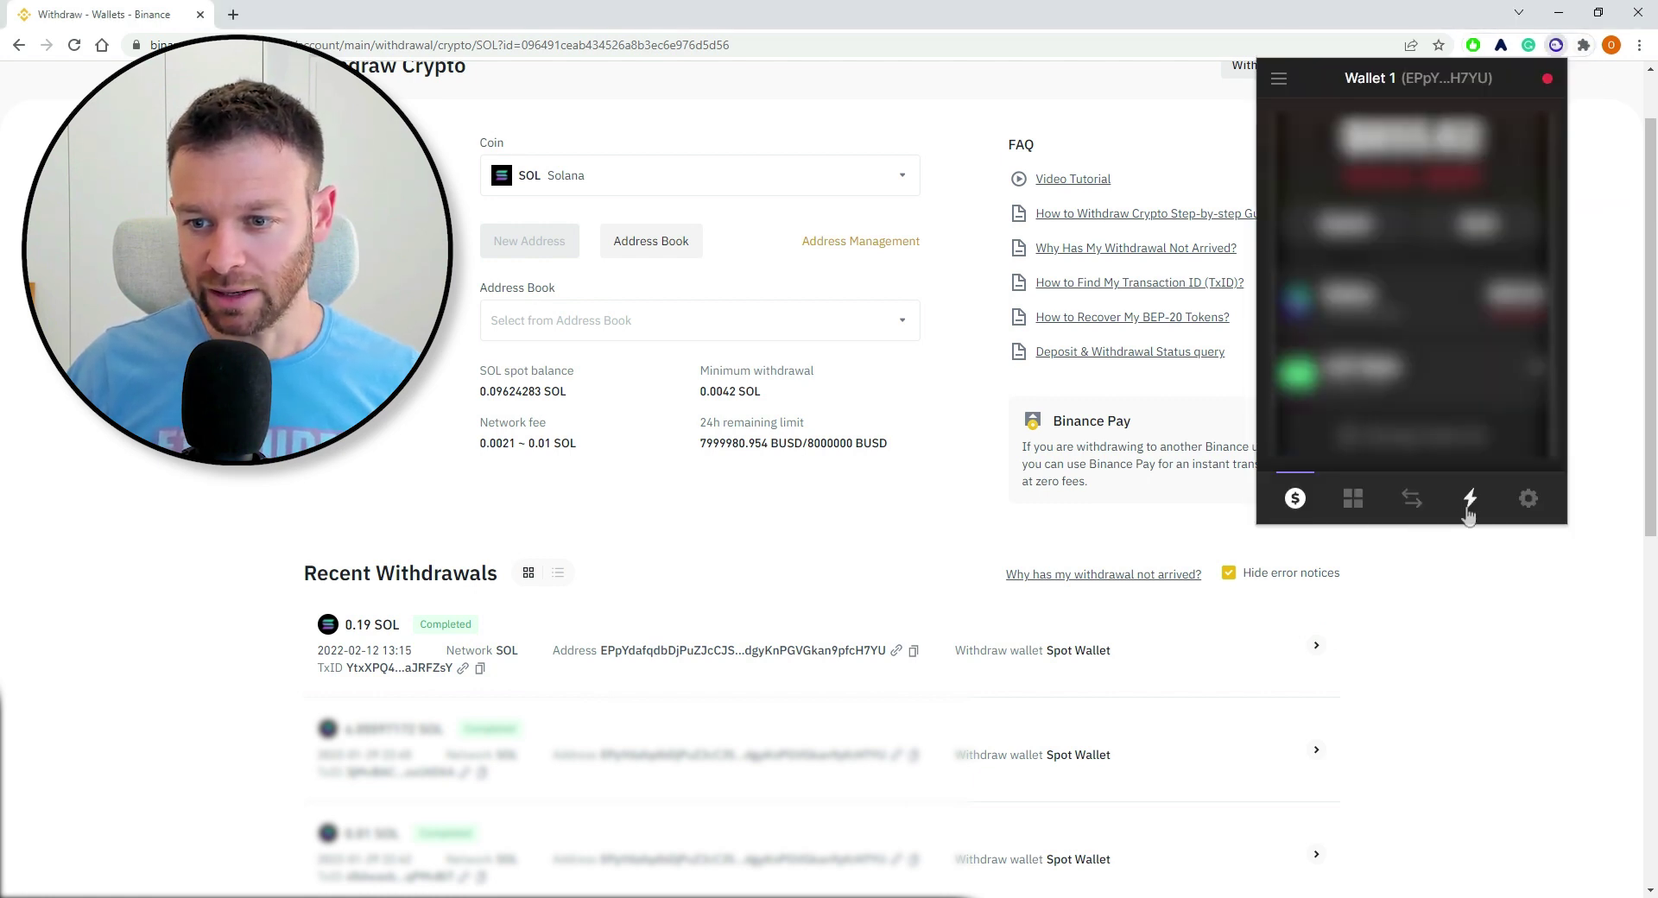
left_click(1471, 500)
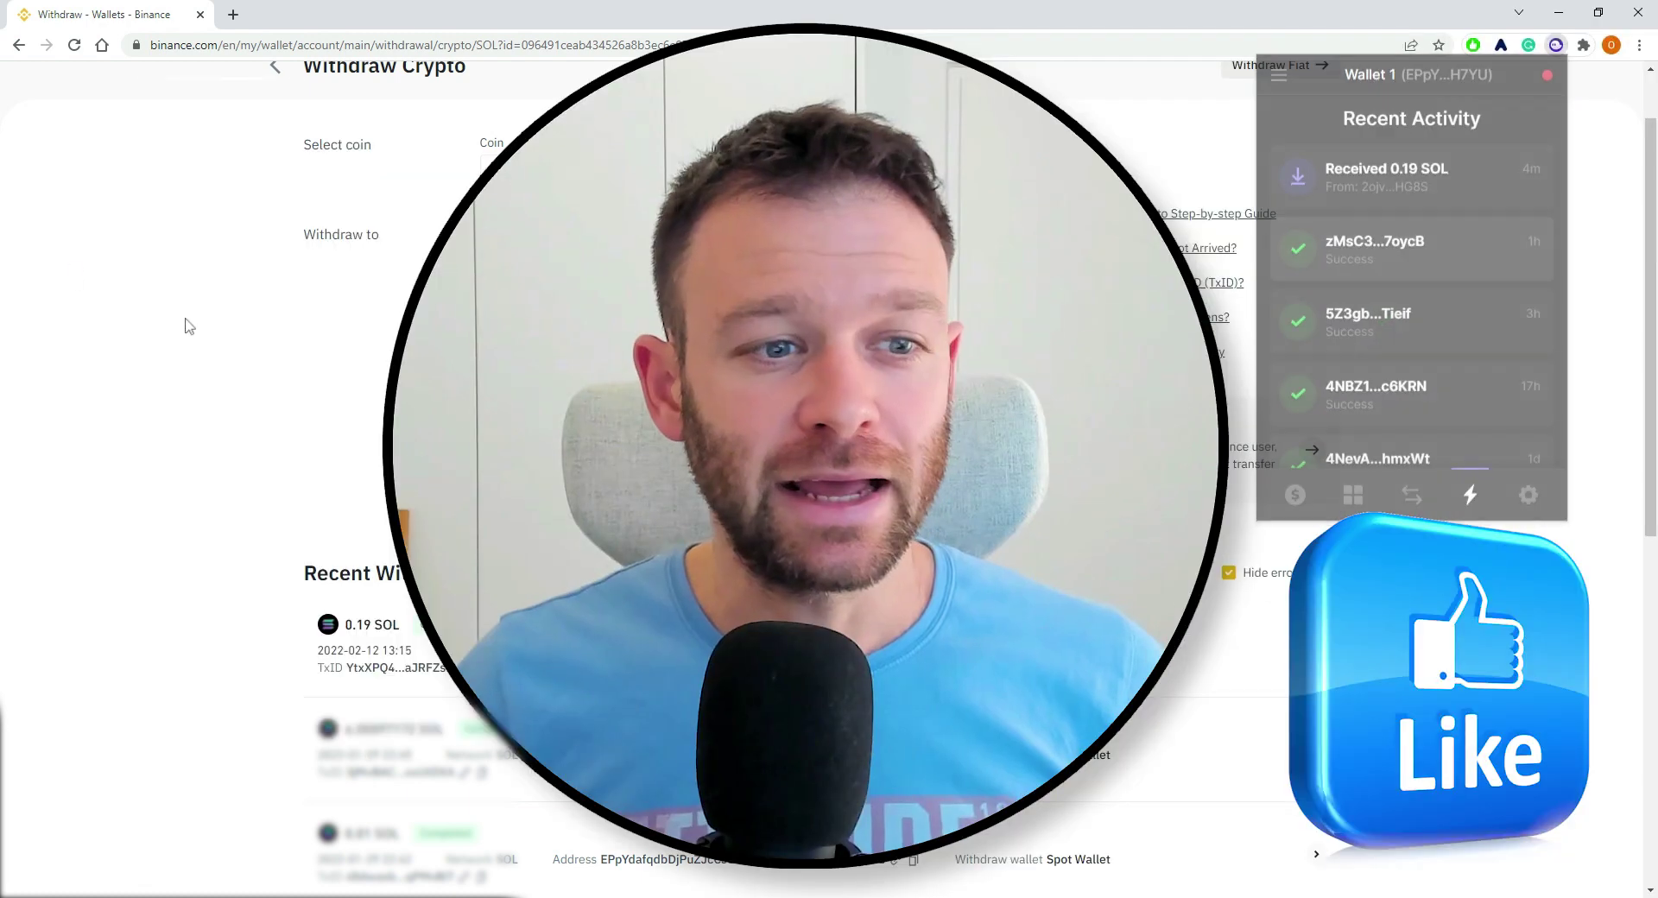
- Dismiss the Phantom popup to return to Binance's withdrawal page
left_click(188, 325)
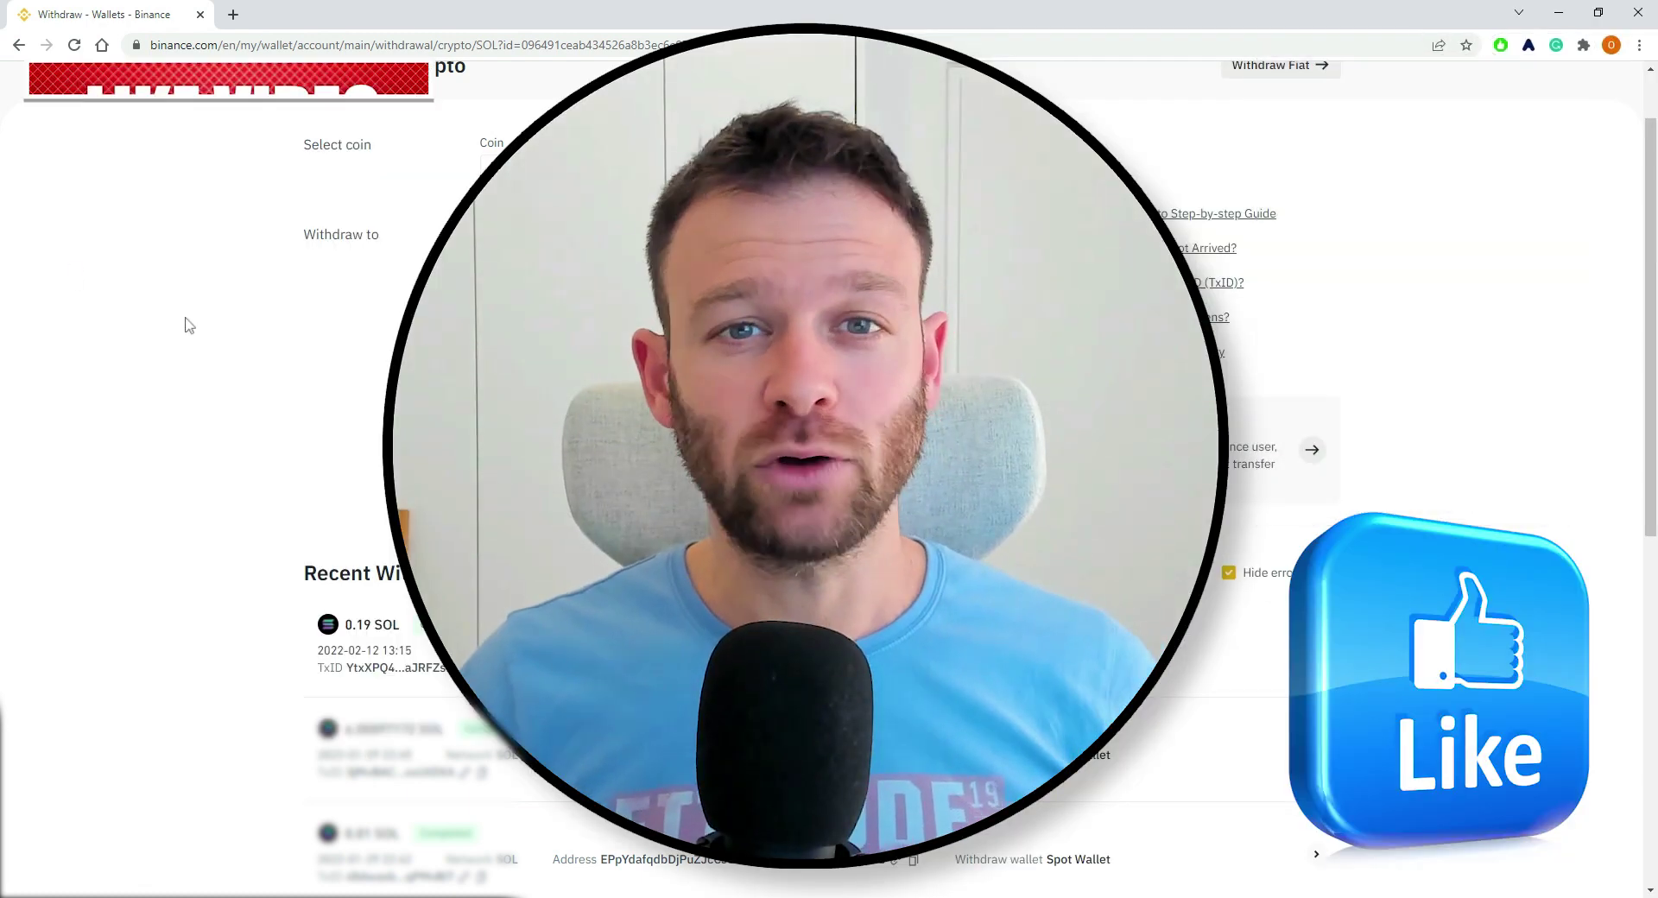